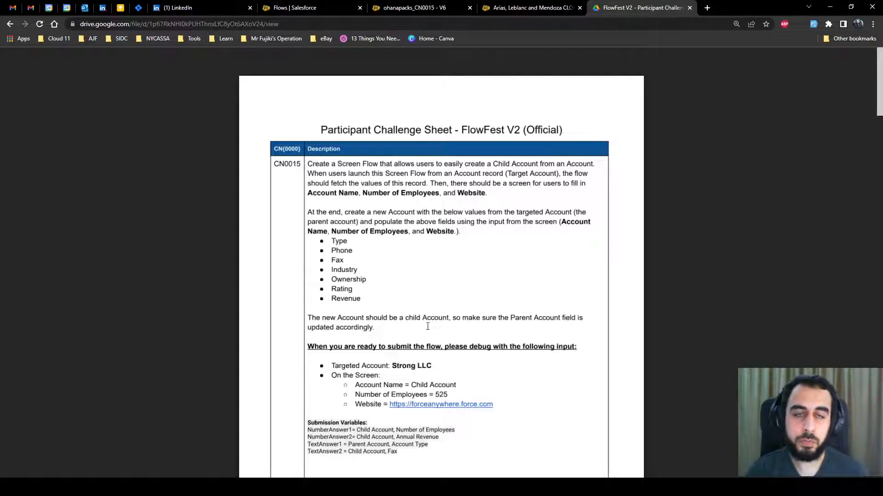
# Open the account record's page in Lightning App Builder and inspect the ohanapacks_CN0015 flow component's settings
pyautogui.click(411, 9)
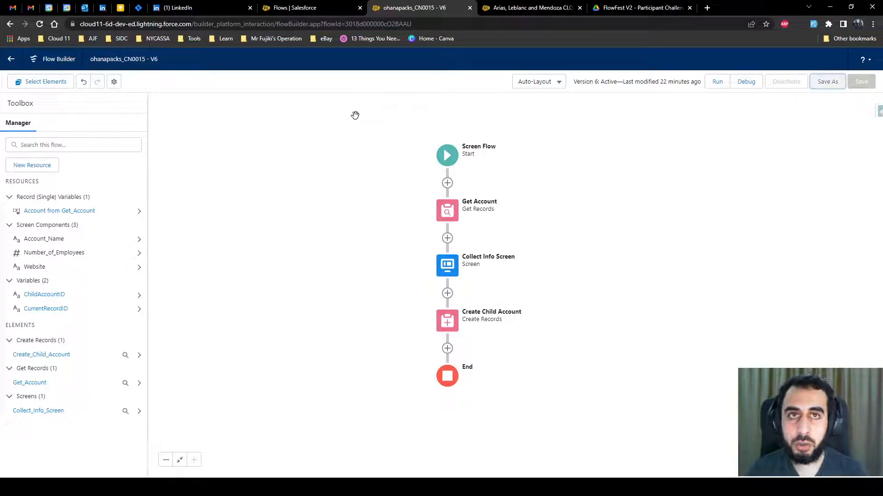
pyautogui.click(523, 12)
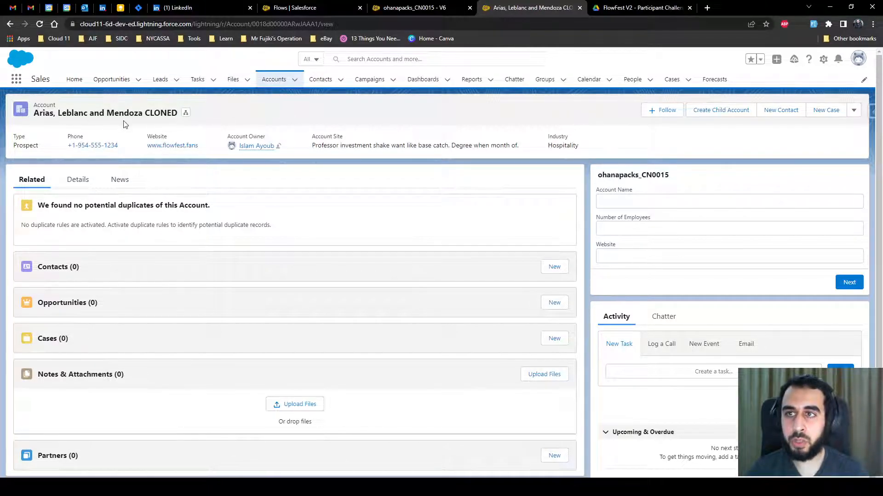
pyautogui.click(825, 61)
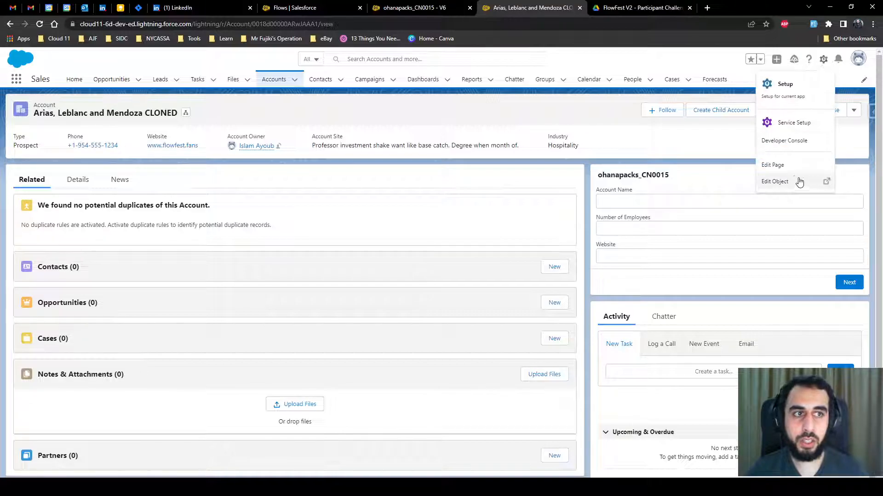
pyautogui.click(788, 167)
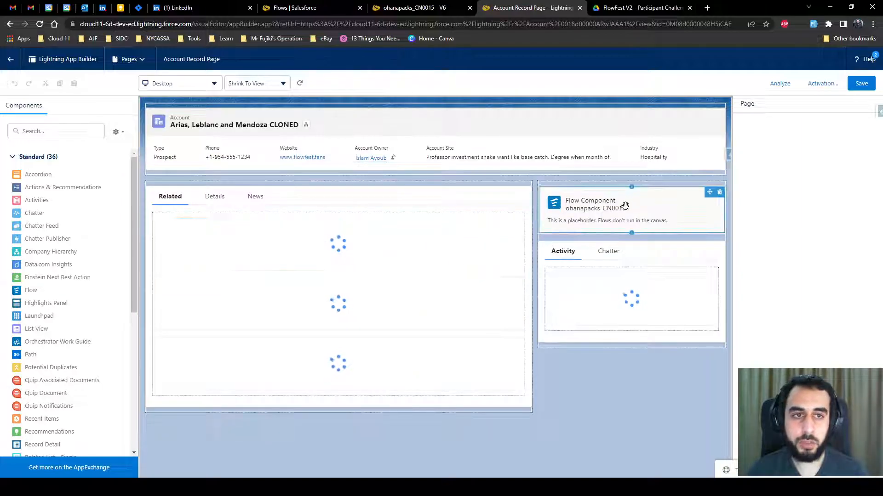
pyautogui.click(616, 223)
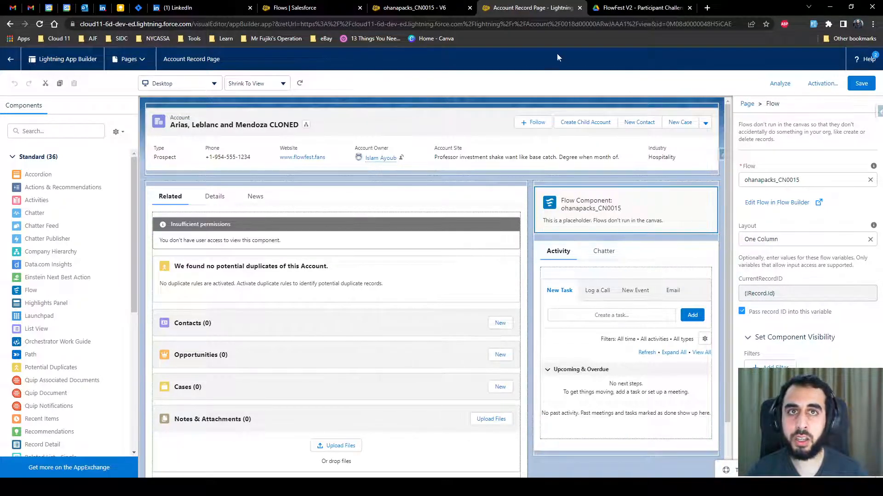
# In the ohanapacks_CN0015 flow, review the CurrentRecordID variable and the Get Account element's filter and storage settings
pyautogui.click(413, 8)
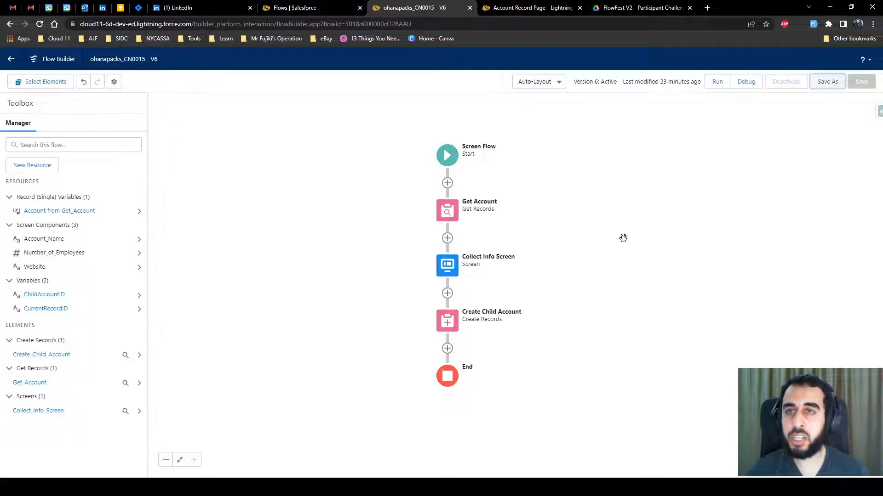
pyautogui.click(54, 313)
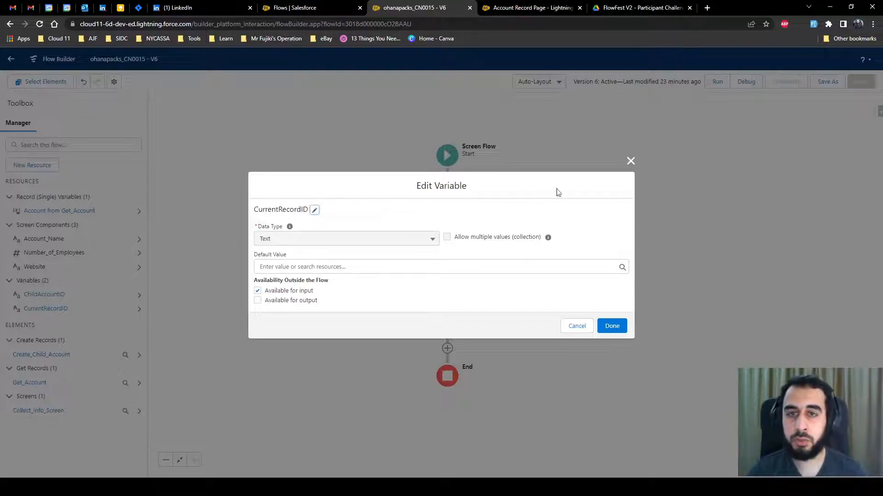
pyautogui.click(631, 161)
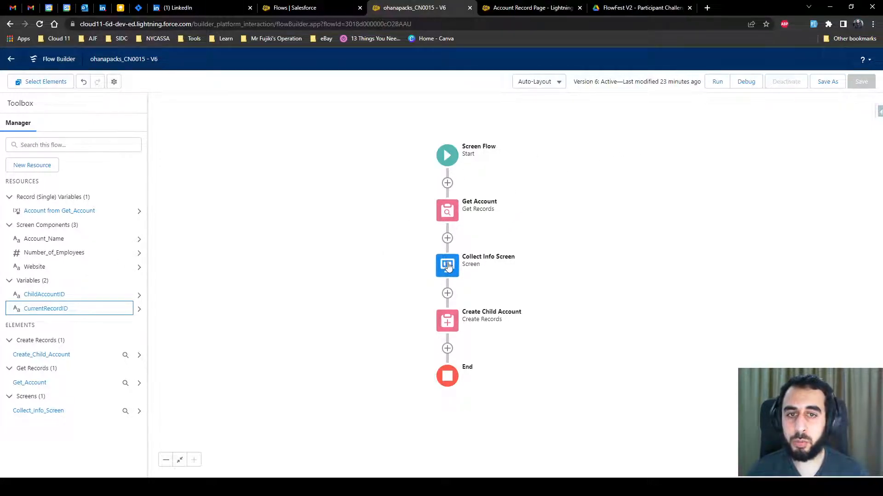
pyautogui.click(438, 217)
pyautogui.click(447, 311)
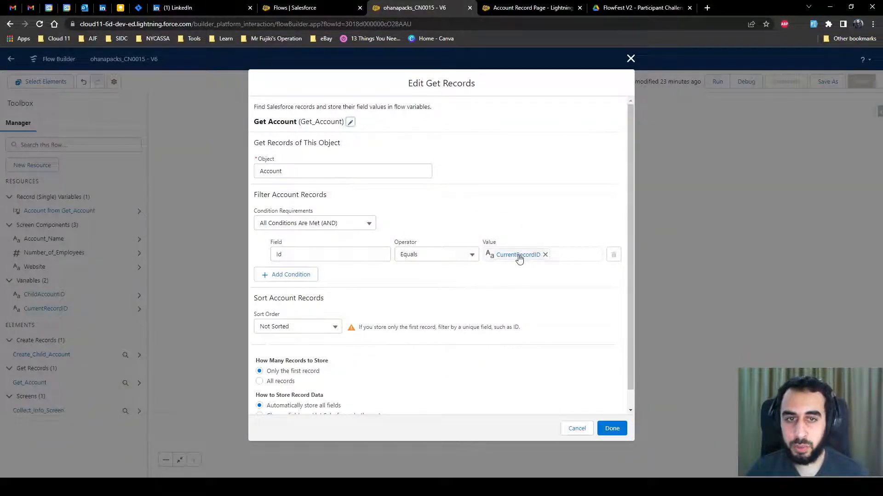
pyautogui.scroll(-1, 343, 204)
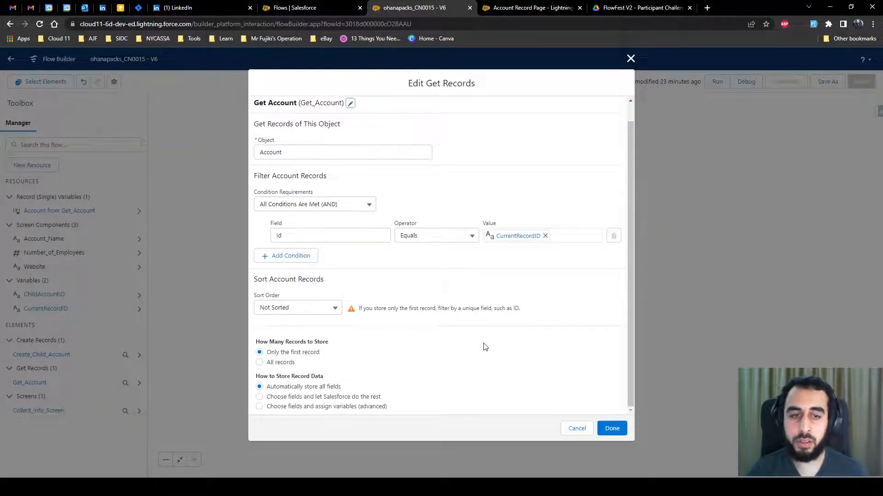
pyautogui.click(581, 428)
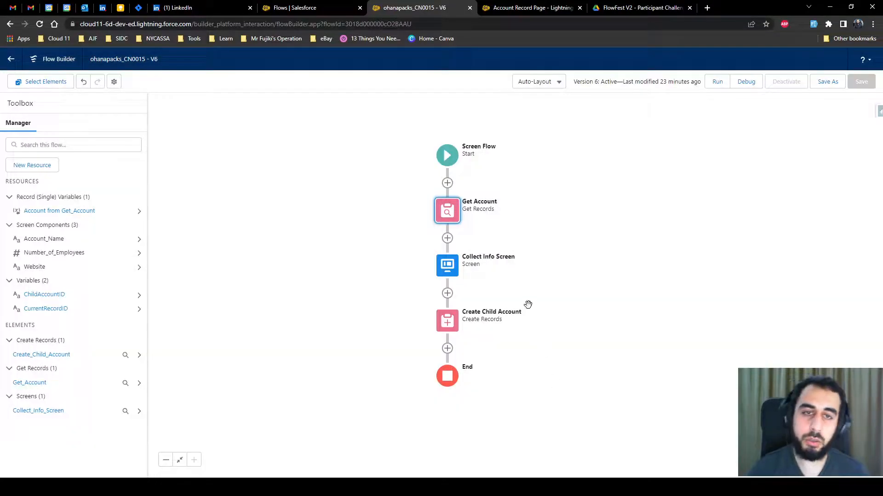
# Review the input fields on the Collect Info Screen element, leaving it without changes
pyautogui.click(447, 266)
pyautogui.click(445, 349)
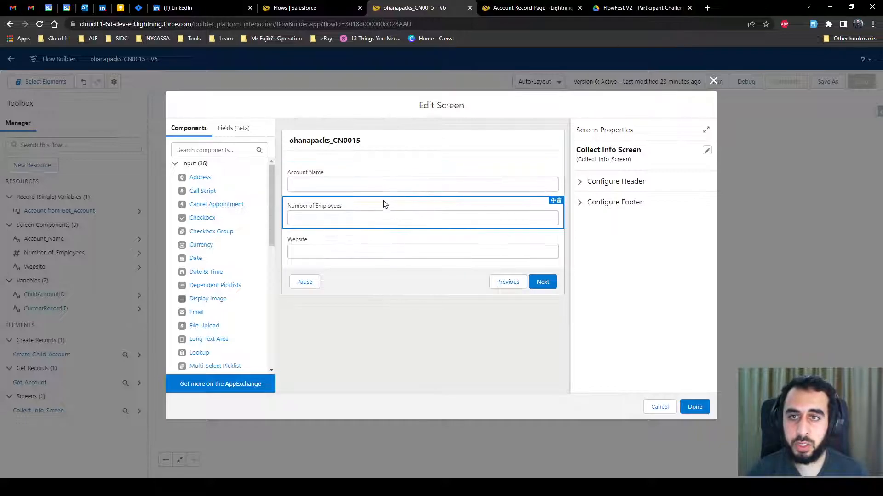
pyautogui.click(660, 407)
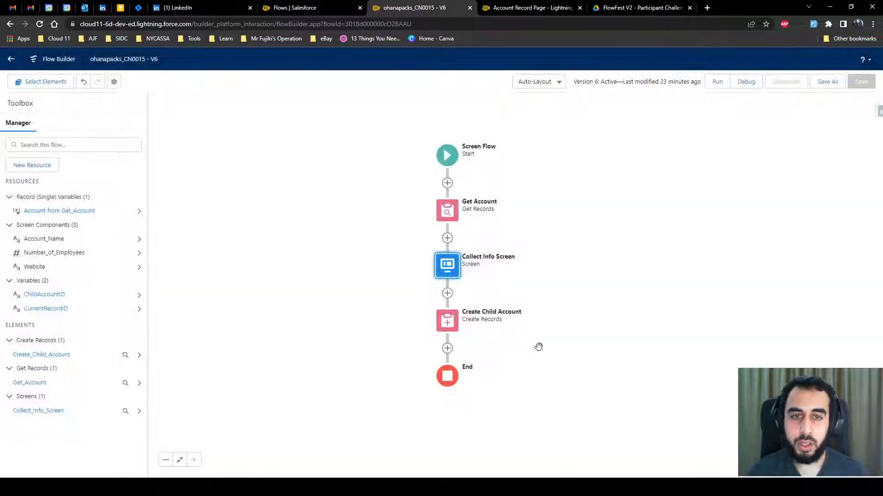
# Review the Create Child Account element's field value mappings and the variable storing the new account ID
pyautogui.click(446, 322)
pyautogui.click(447, 420)
pyautogui.scroll(-3, 413, 305)
pyautogui.scroll(1, 413, 305)
pyautogui.scroll(-3, 414, 305)
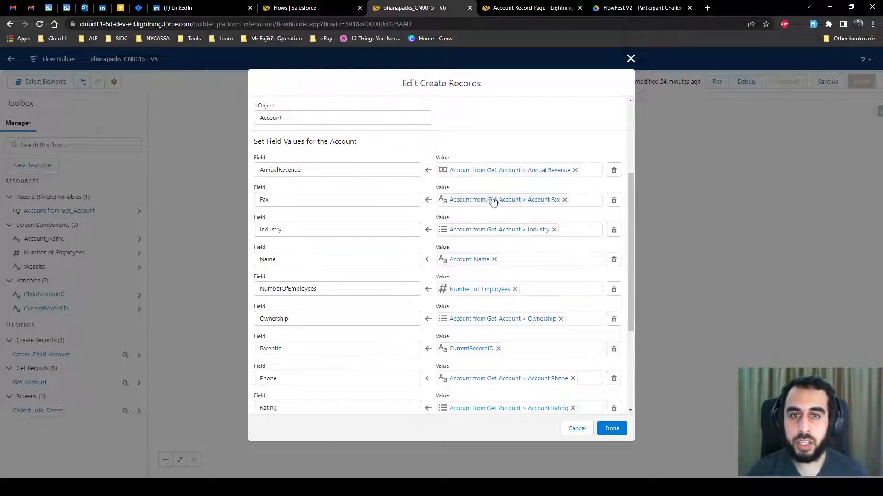
pyautogui.scroll(-2, 390, 224)
pyautogui.scroll(1, 389, 222)
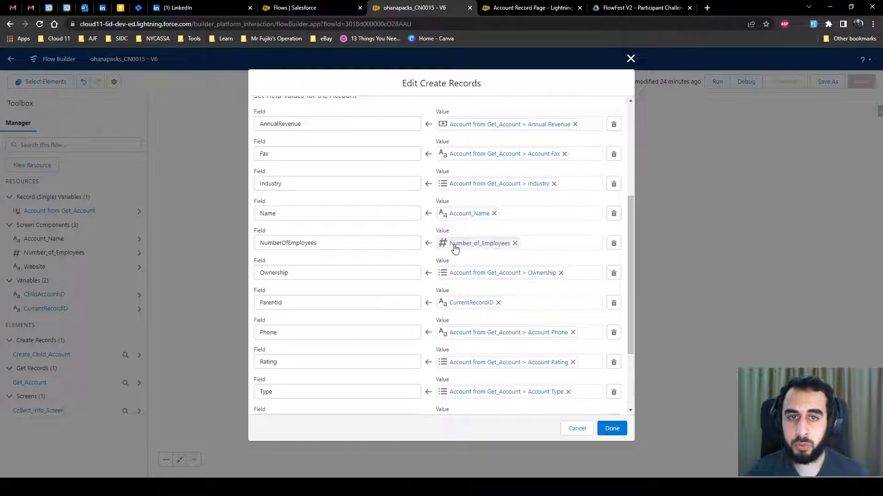
pyautogui.scroll(-1, 399, 276)
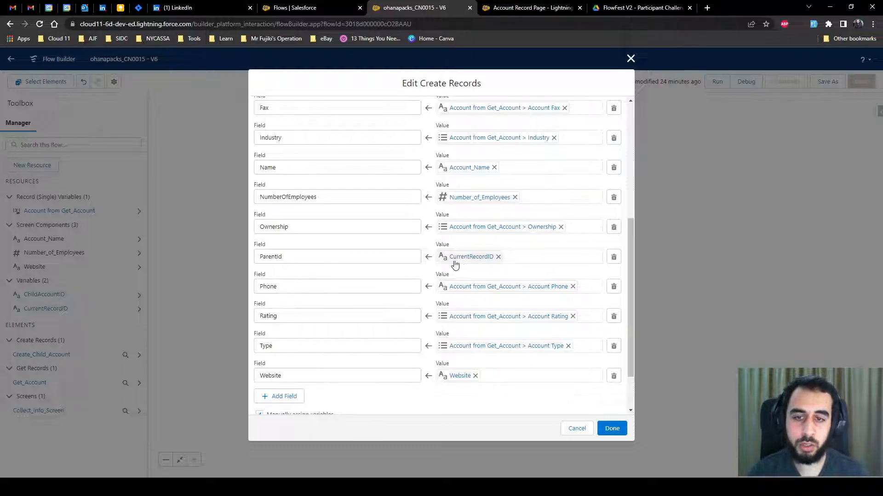
pyautogui.scroll(-3, 483, 334)
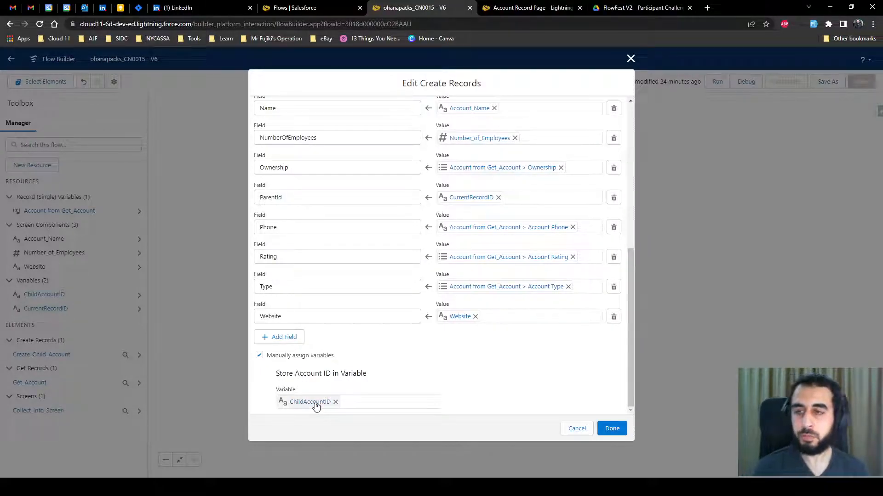
pyautogui.click(577, 427)
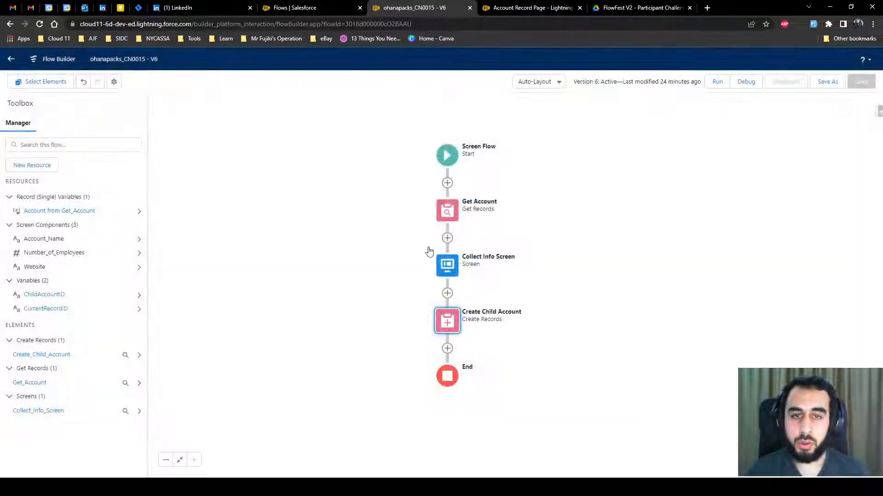
# Create a new Screen Flow from the Salesforce flows list
pyautogui.click(300, 8)
pyautogui.click(848, 109)
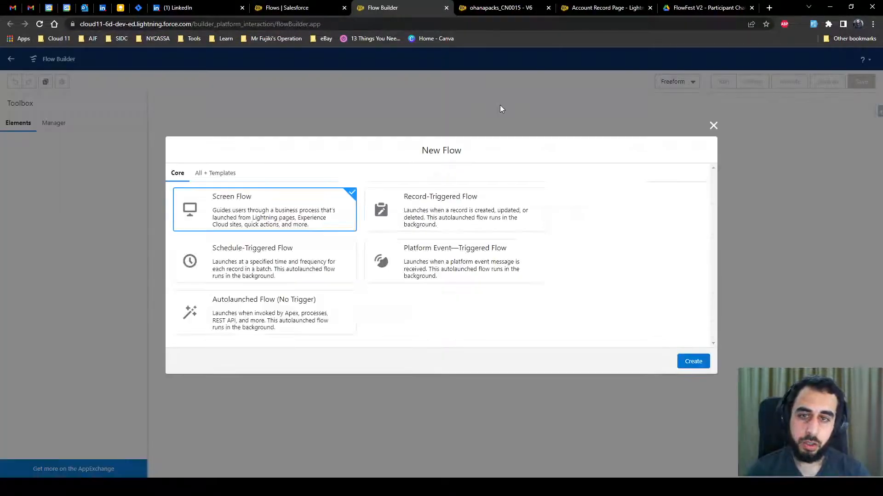
pyautogui.click(705, 363)
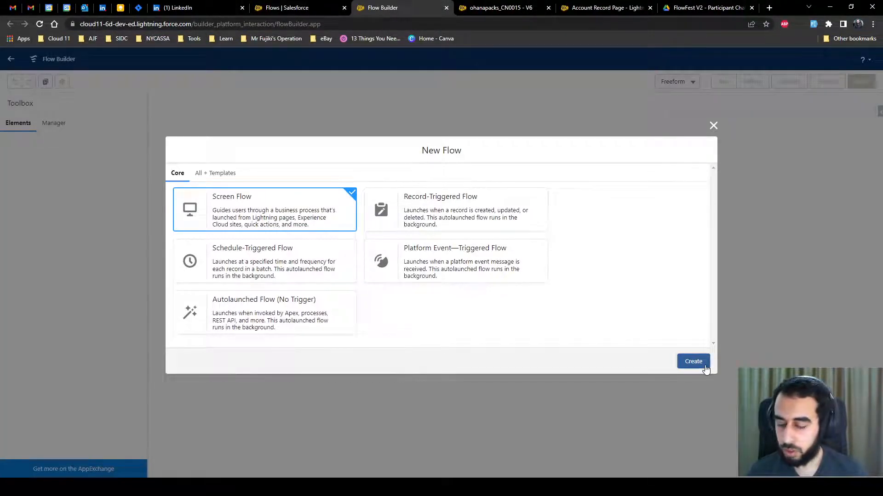
# Create a Text variable resource named TextVar_CurrentRecordID that is available for input
pyautogui.click(51, 165)
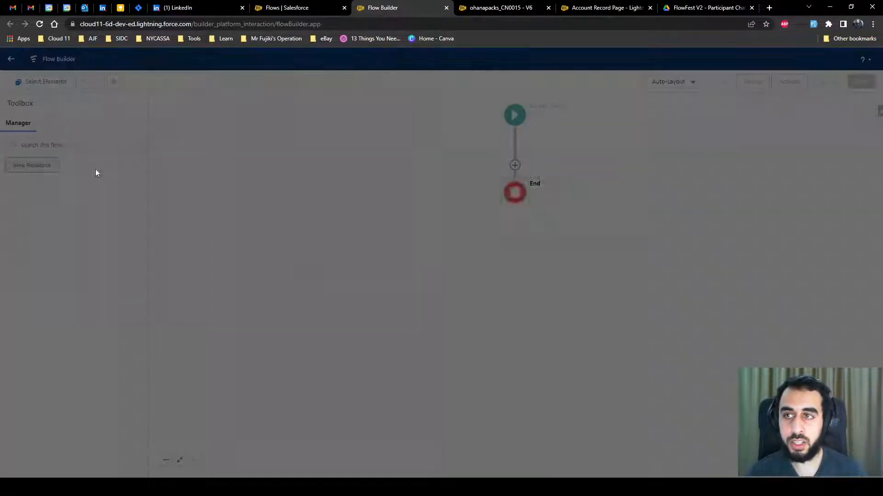
pyautogui.click(341, 224)
pyautogui.click(313, 245)
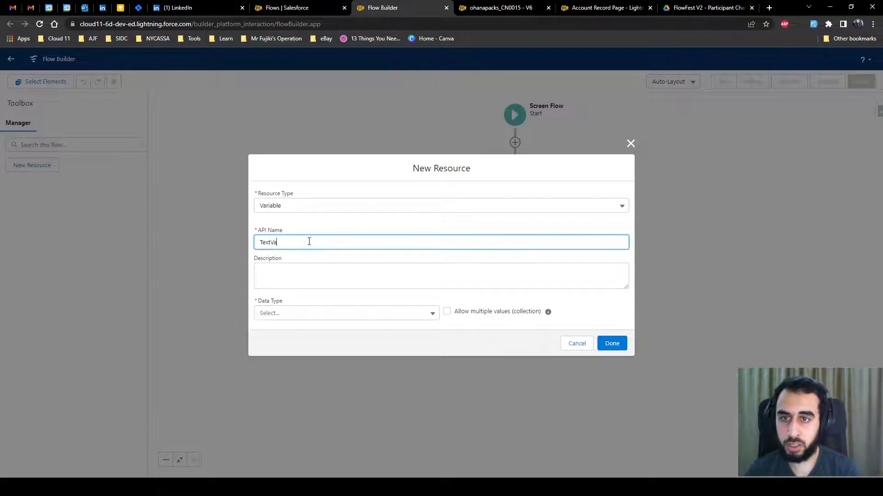
pyautogui.write('TextVar_CurrentRecordID')
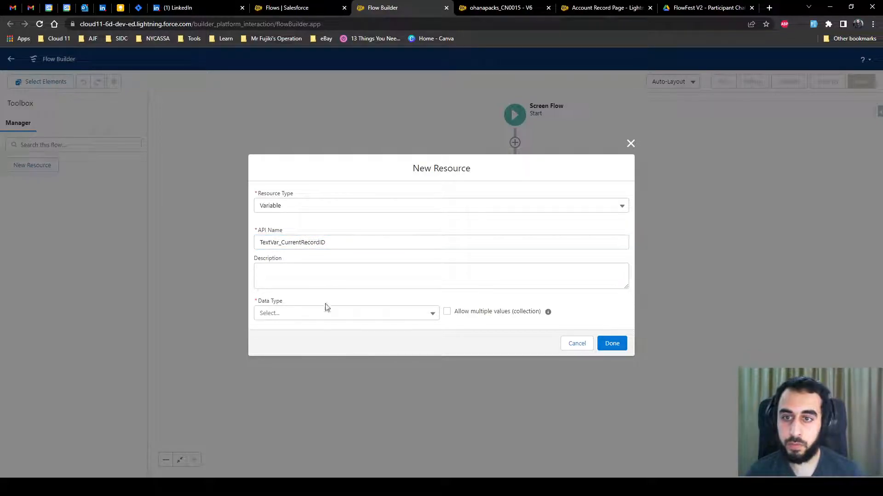
pyautogui.click(295, 312)
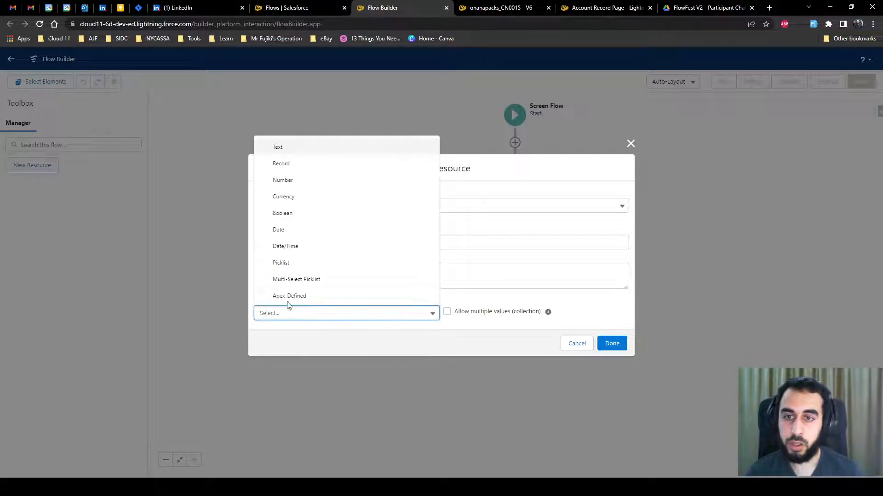
pyautogui.click(295, 146)
pyautogui.click(258, 337)
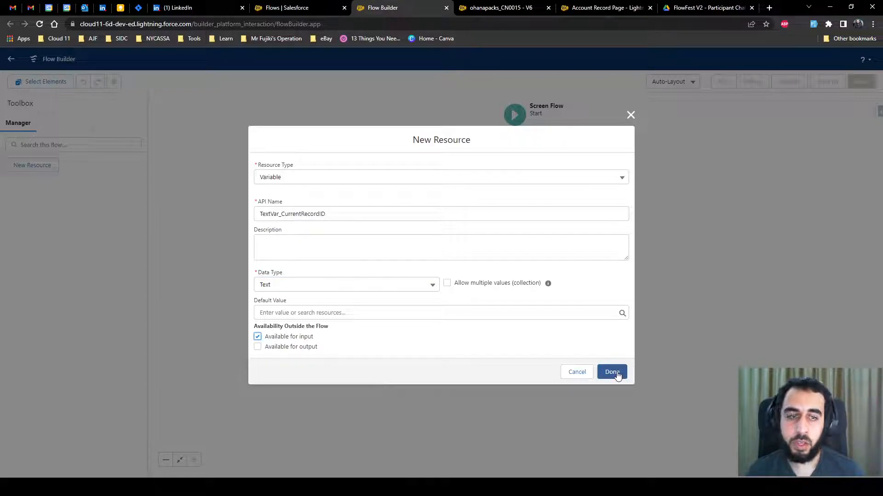
pyautogui.click(317, 217)
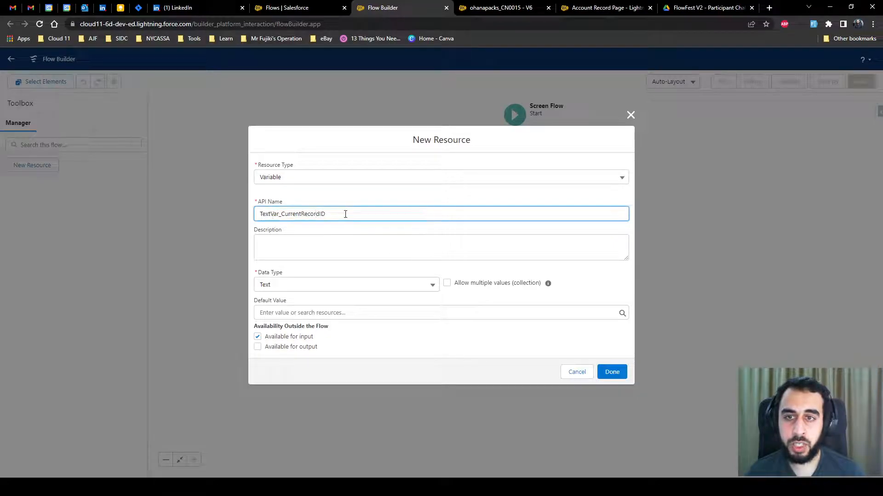
pyautogui.moveTo(270, 213); pyautogui.dragTo(346, 215)
pyautogui.click(281, 214)
pyautogui.click(284, 215)
pyautogui.click(613, 374)
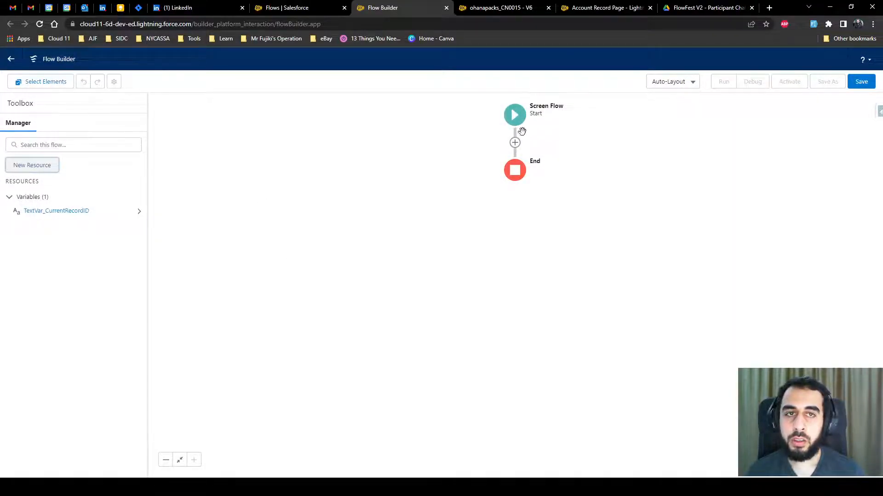
# Add a Get Records element labelled "Get Account" after the flow's start, using the Account object
pyautogui.click(515, 142)
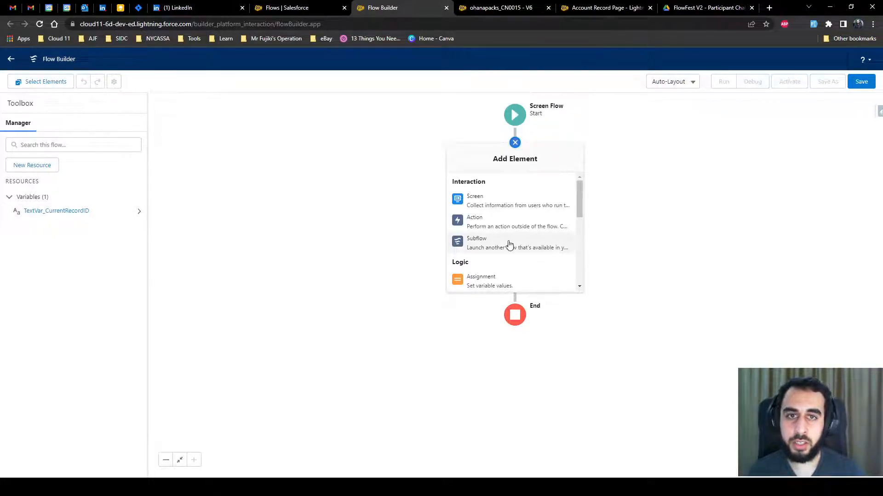
pyautogui.scroll(-2, 500, 248)
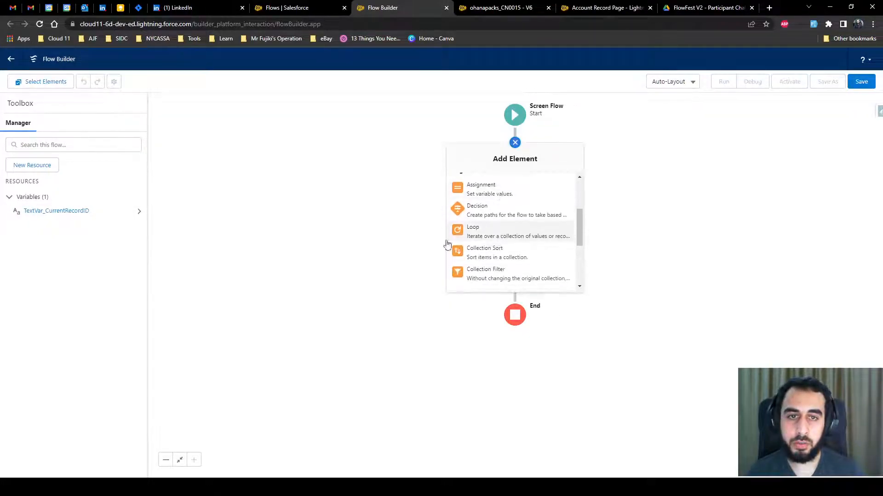
pyautogui.scroll(-3, 492, 222)
pyautogui.click(491, 235)
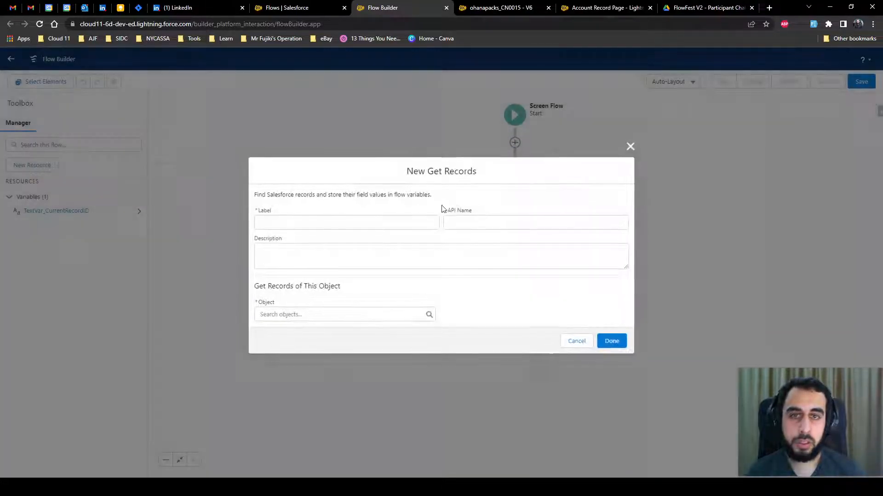
pyautogui.write('Get Accoun')
pyautogui.click(315, 315)
pyautogui.write('acc')
pyautogui.click(283, 159)
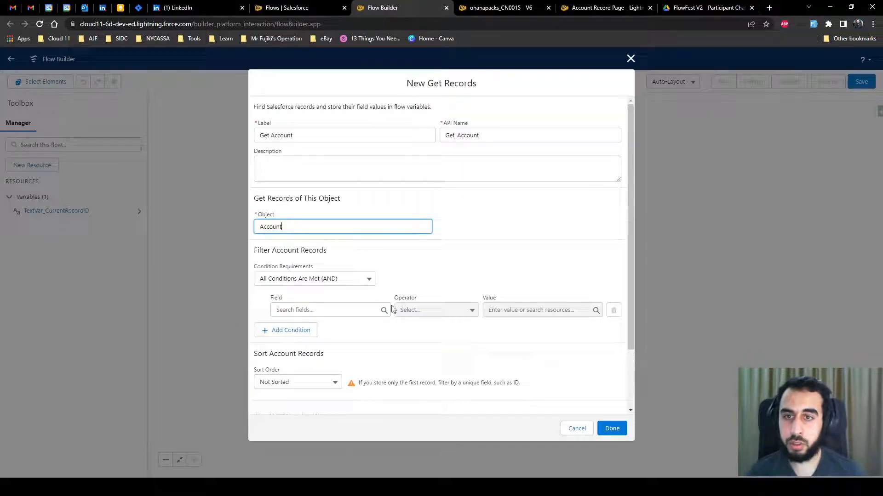
# Filter the account records by Id Equals TextVar_CurrentRecordID and finish the Get Account element
pyautogui.click(325, 306)
pyautogui.write('Id')
pyautogui.click(295, 199)
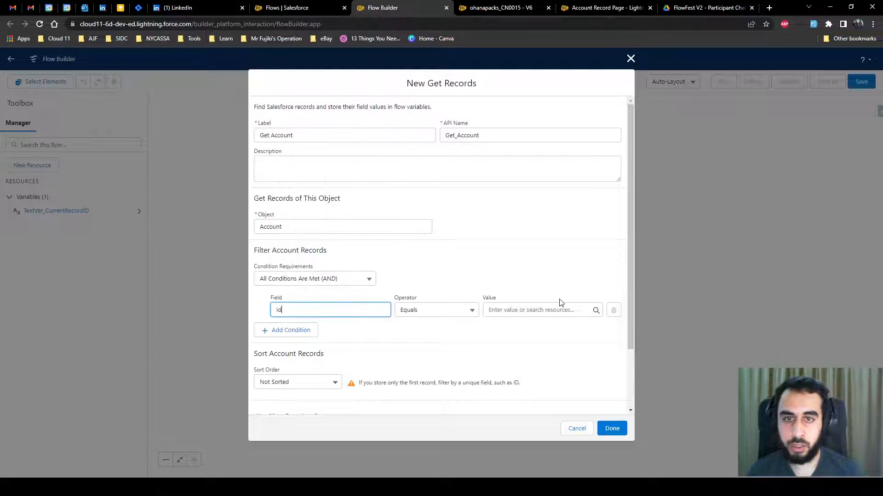
pyautogui.click(521, 309)
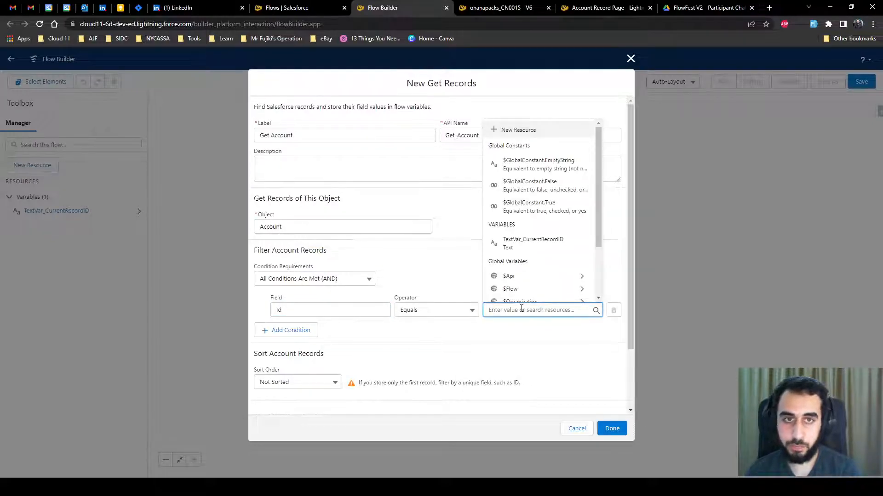
pyautogui.write('curr')
pyautogui.press('Return')
pyautogui.click(524, 329)
pyautogui.scroll(-2, 428, 336)
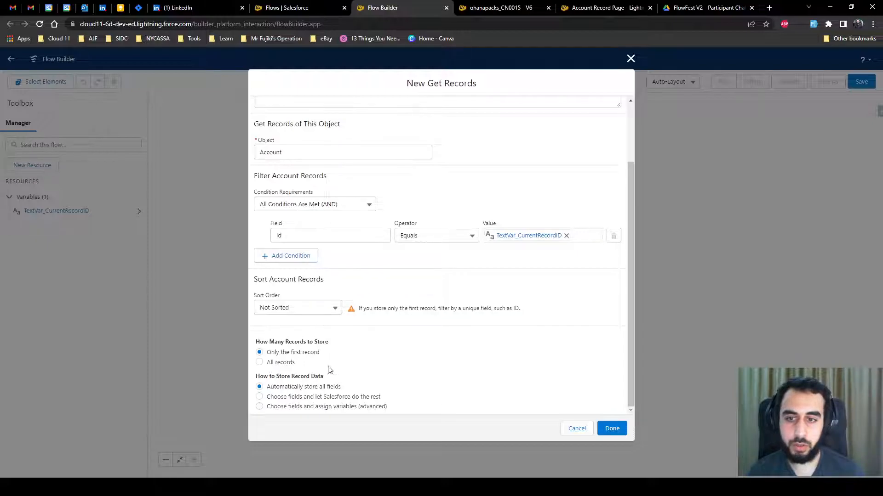
pyautogui.click(612, 429)
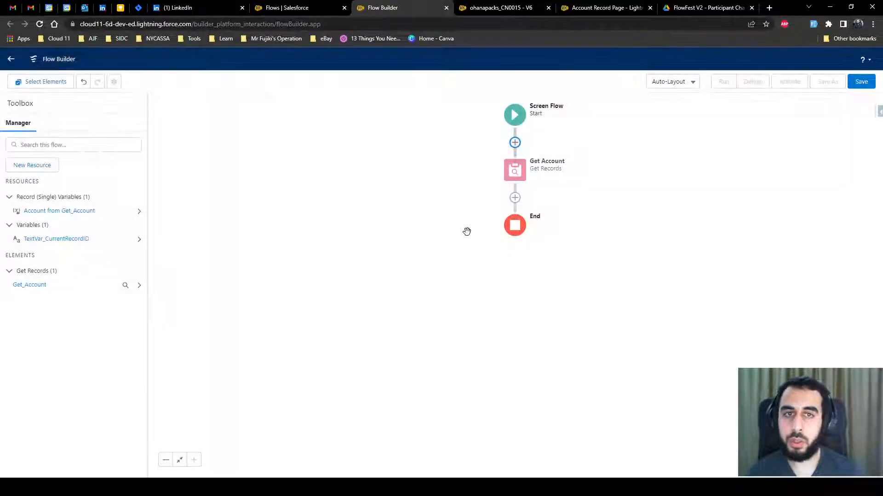
# Add a Screen element after Get Account and place a Text input component on it
pyautogui.click(515, 198)
pyautogui.click(480, 255)
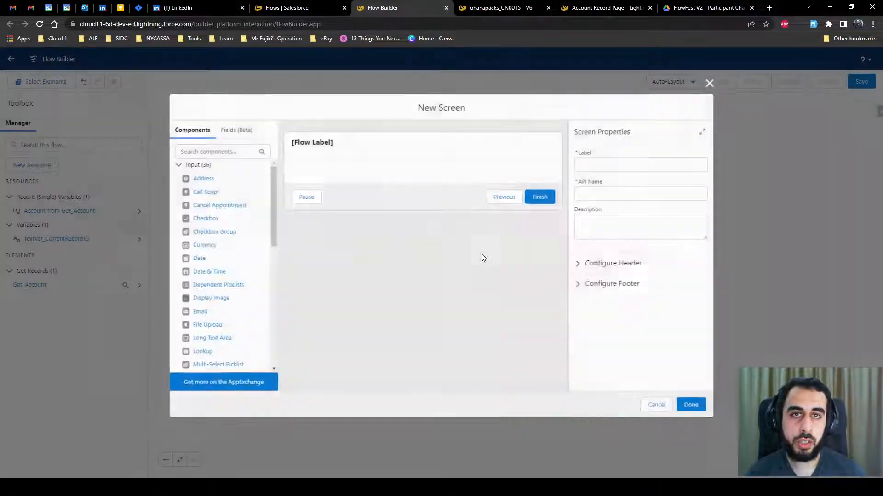
pyautogui.scroll(-4, 222, 263)
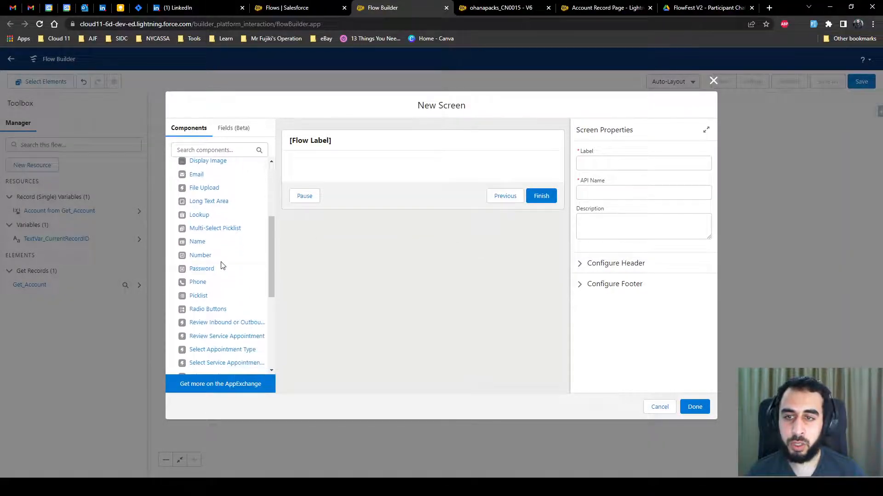
pyautogui.scroll(-5, 220, 263)
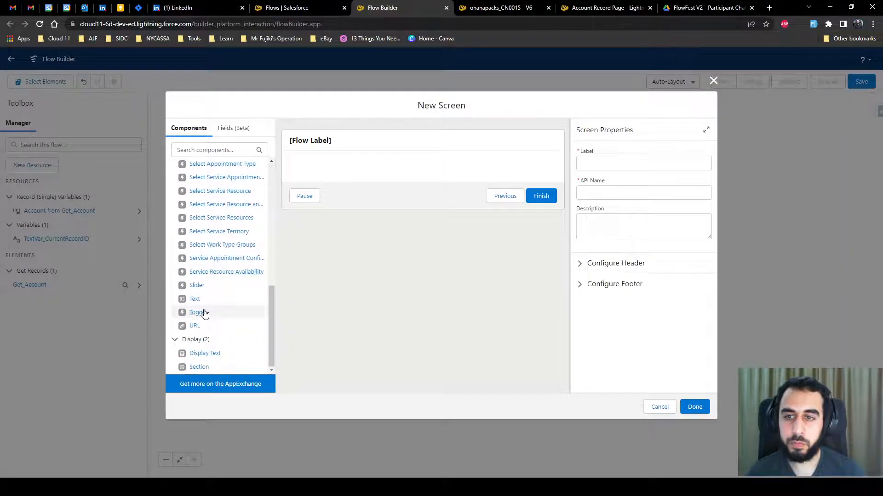
pyautogui.click(197, 298)
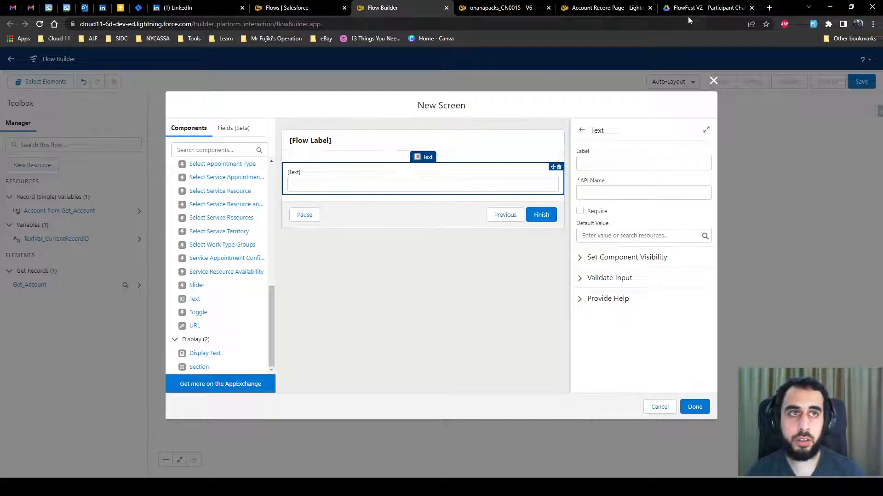
# Check the challenge sheet for the required screen fields, and add a Number component and a second Text component below the first
pyautogui.click(692, 12)
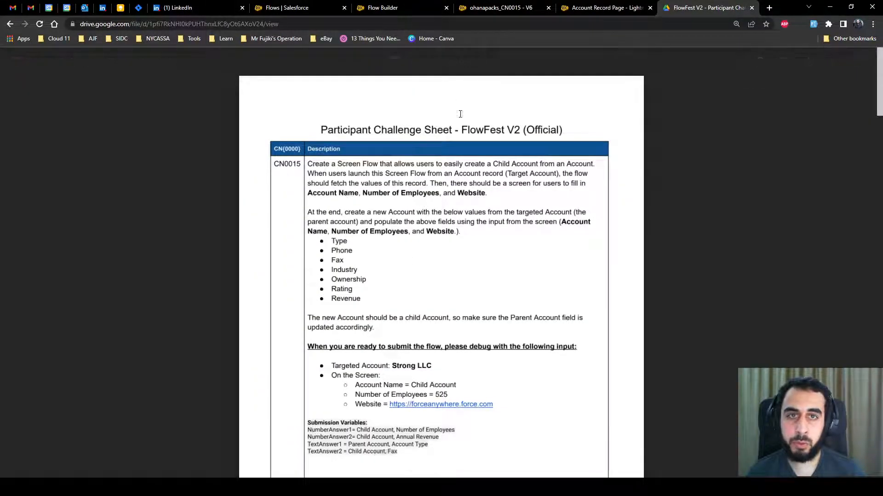
pyautogui.click(379, 12)
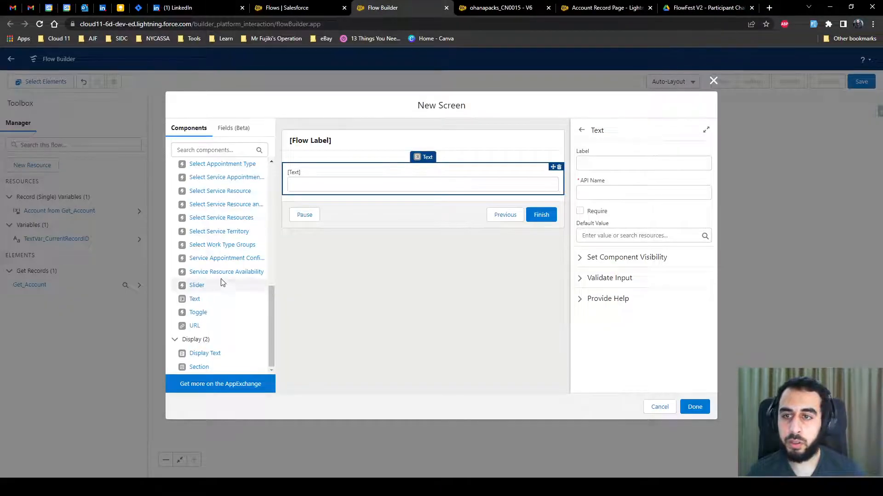
pyautogui.scroll(3, 216, 280)
pyautogui.click(202, 207)
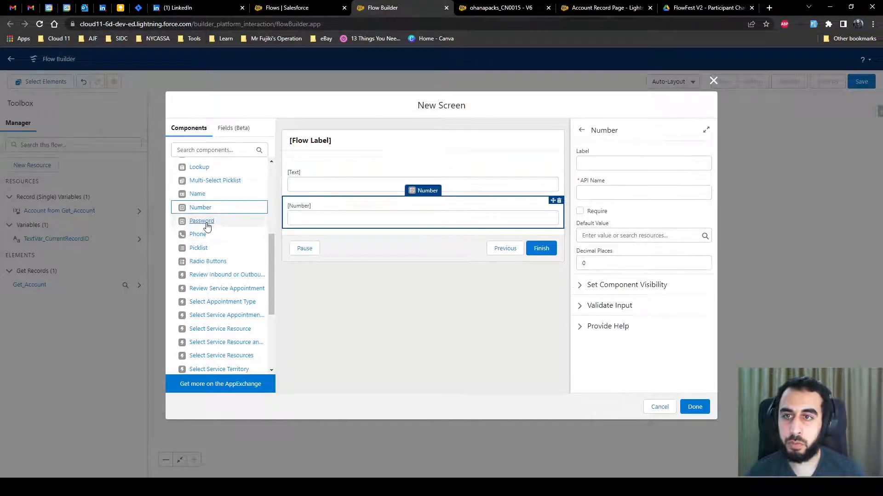
pyautogui.scroll(-3, 207, 229)
pyautogui.click(197, 298)
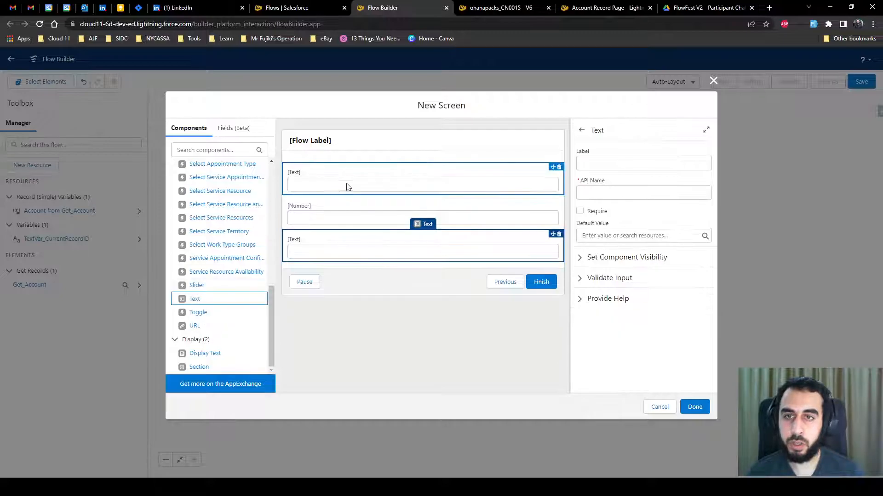
# Label the three screen components, in order, Account Name, Number of Employees and Website
pyautogui.click(347, 187)
pyautogui.click(618, 162)
pyautogui.write('Accou')
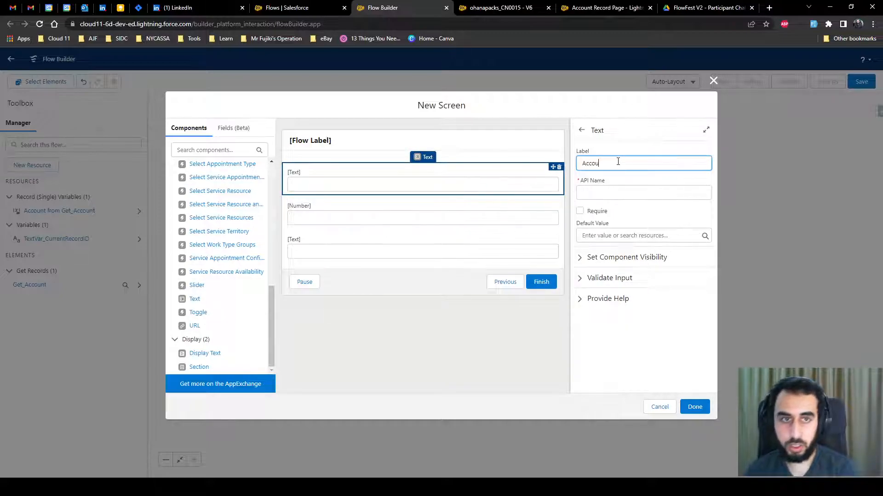
pyautogui.write('nt Name')
pyautogui.click(476, 200)
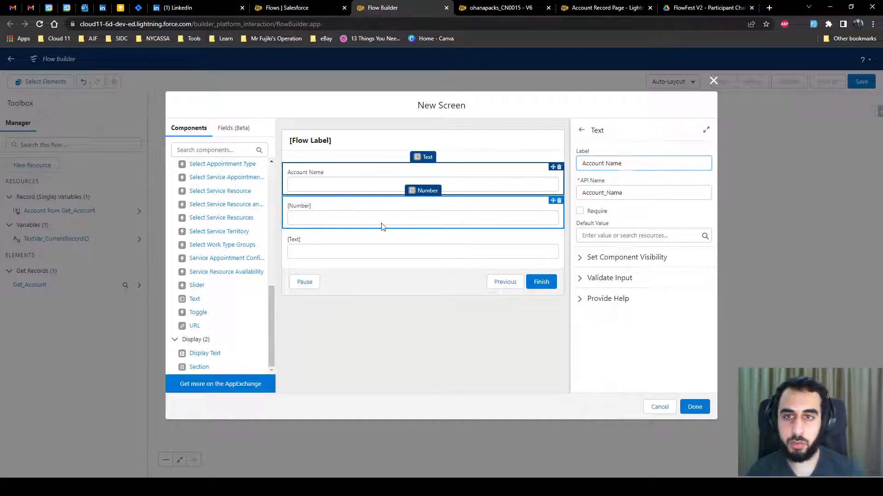
pyautogui.click(625, 168)
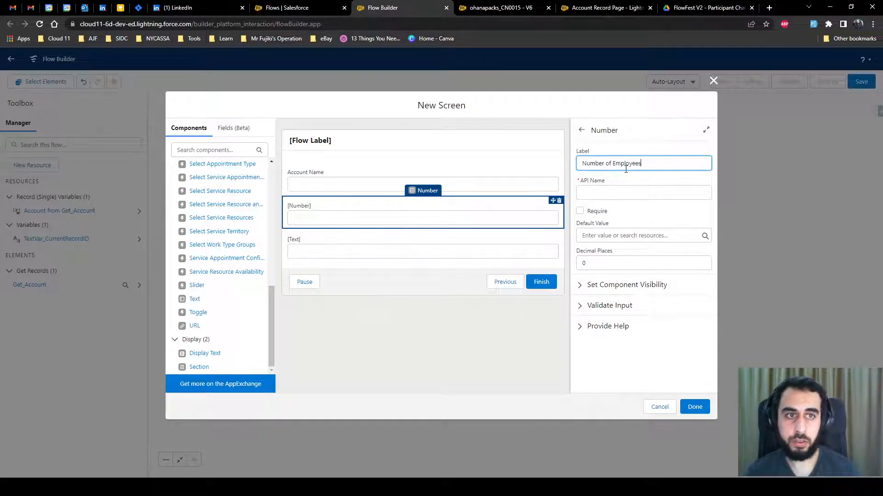
pyautogui.click(369, 237)
pyautogui.click(615, 165)
pyautogui.write('Website')
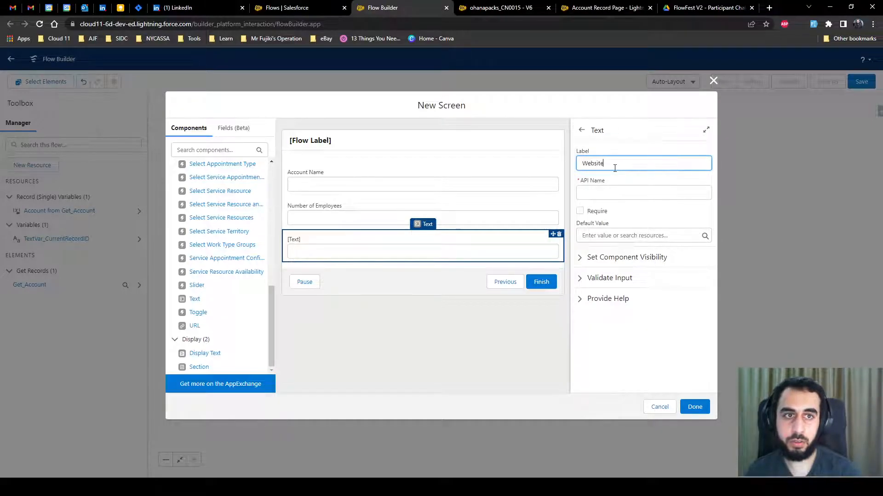
pyautogui.click(616, 147)
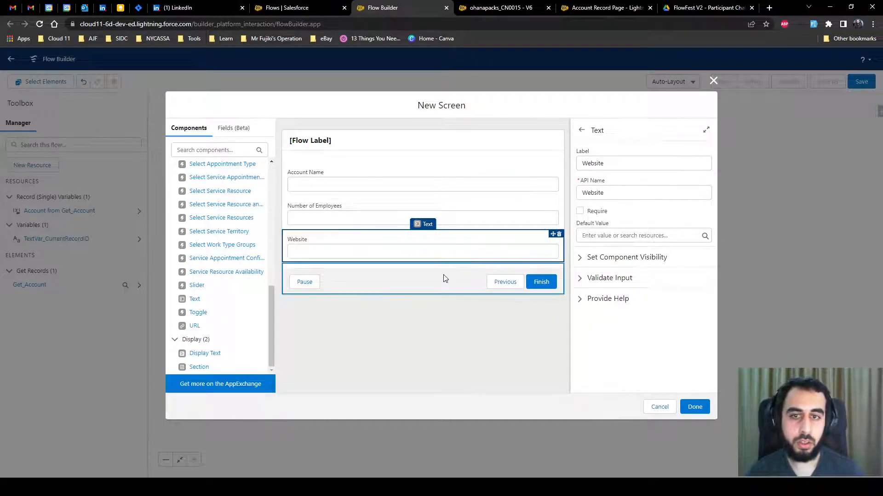
# Configure the screen's footer with the custom label "Next" for the Next or Finish button and hide the Pause button
pyautogui.click(462, 287)
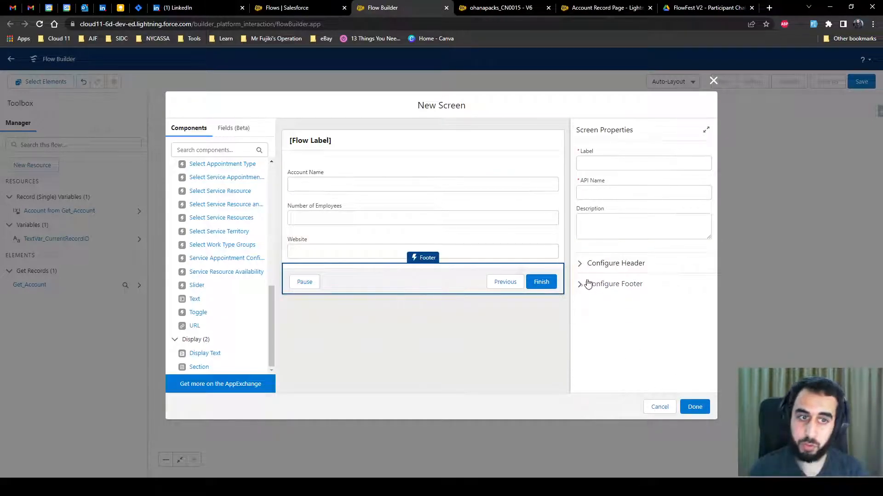
pyautogui.click(591, 286)
pyautogui.scroll(-3, 646, 338)
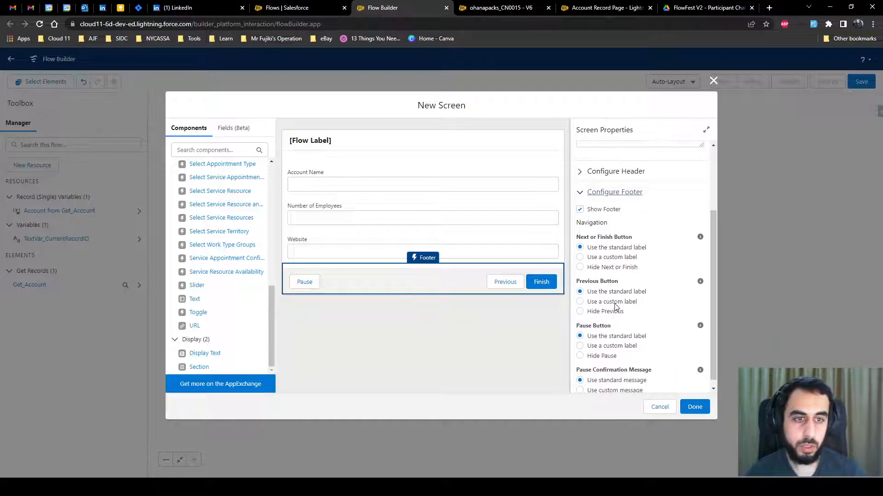
pyautogui.click(620, 258)
pyautogui.click(626, 291)
pyautogui.write('Next')
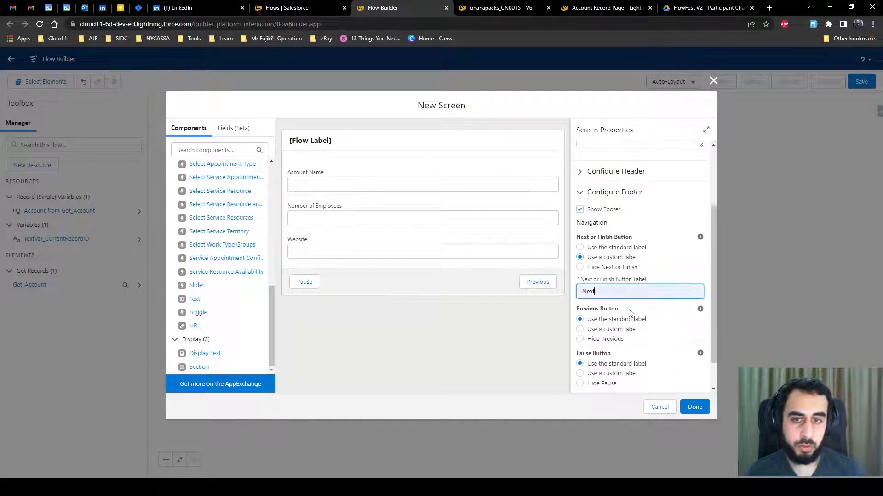
pyautogui.scroll(-1, 644, 335)
pyautogui.click(605, 349)
pyautogui.click(695, 407)
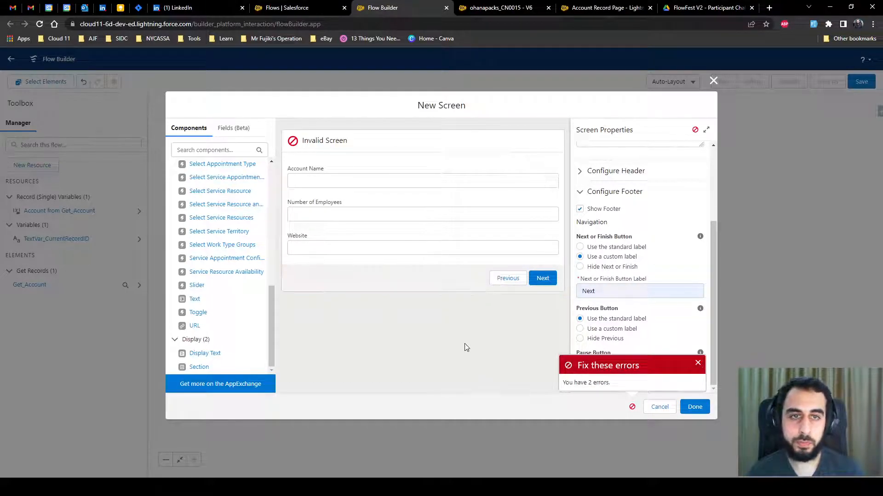
# Label the screen "Info Screen" and finish the screen element
pyautogui.scroll(3, 607, 184)
pyautogui.click(603, 164)
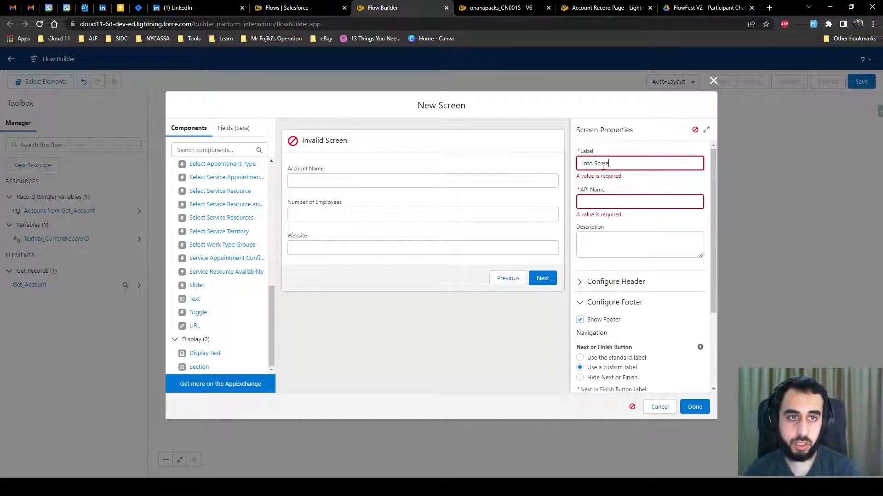
pyautogui.write('Info Screen')
pyautogui.press('Tab')
pyautogui.click(695, 406)
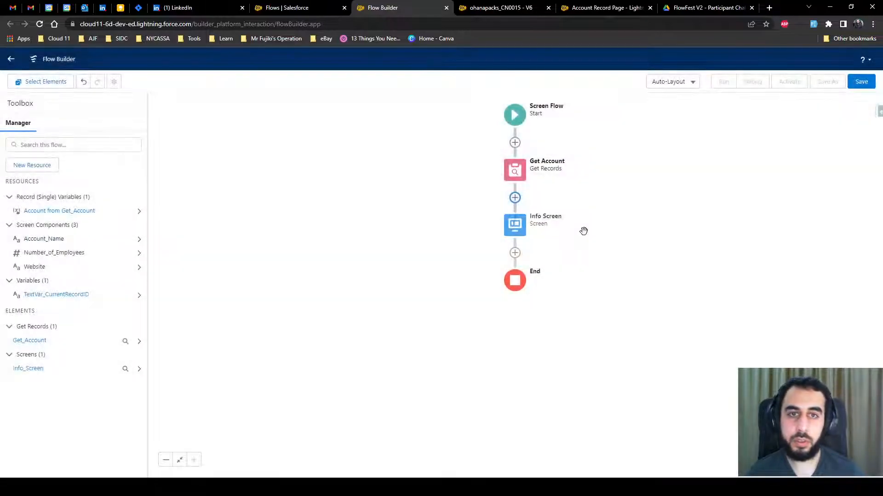
# Add a Create Records element labelled "Create Child Account" after Info Screen
pyautogui.click(517, 257)
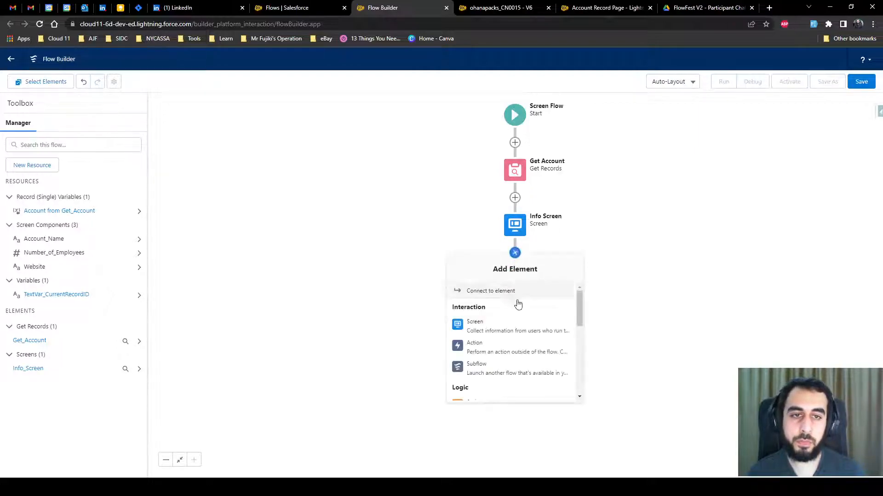
pyautogui.scroll(-5, 502, 320)
pyautogui.scroll(-3, 503, 322)
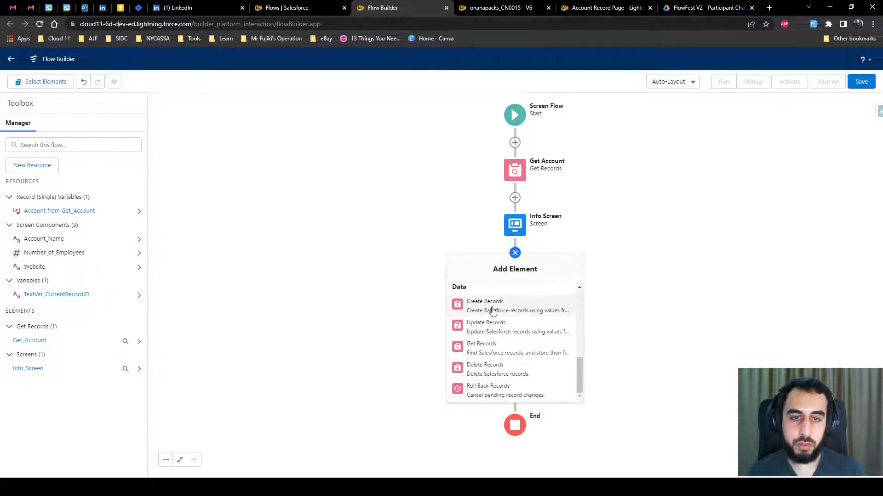
pyautogui.click(465, 307)
pyautogui.click(278, 171)
pyautogui.write('Create Chiul')
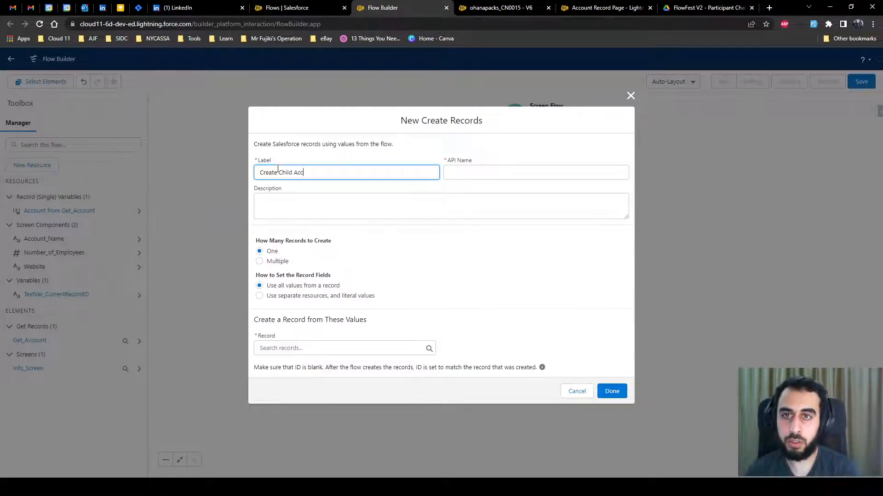
# Set the record fields to use separate resources and literal values, and choose the Account object
pyautogui.click(316, 297)
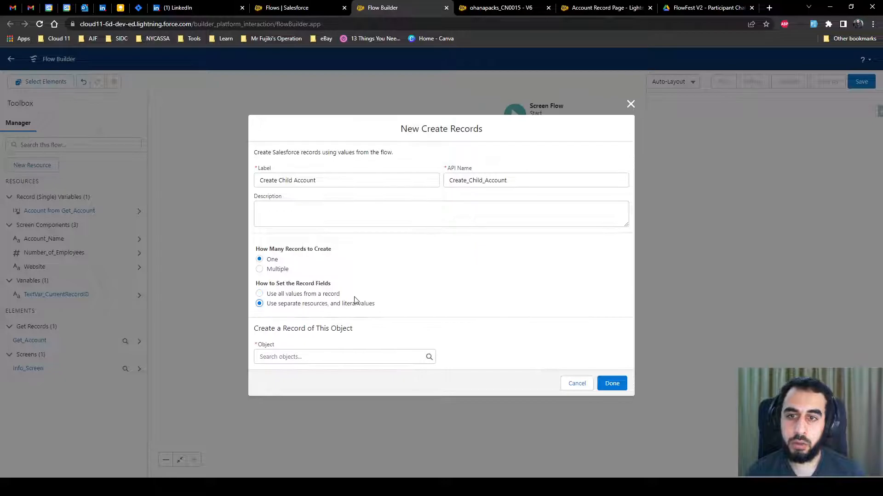
pyautogui.click(297, 358)
pyautogui.write('acc')
pyautogui.click(299, 207)
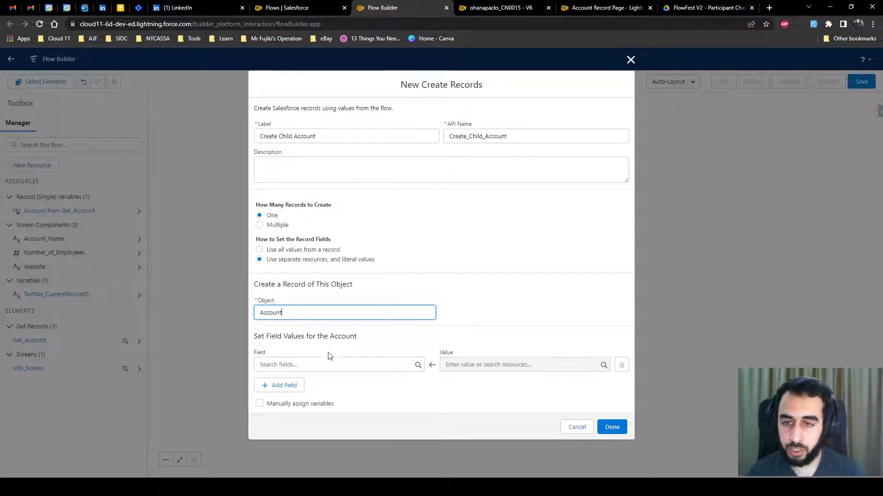
pyautogui.click(454, 339)
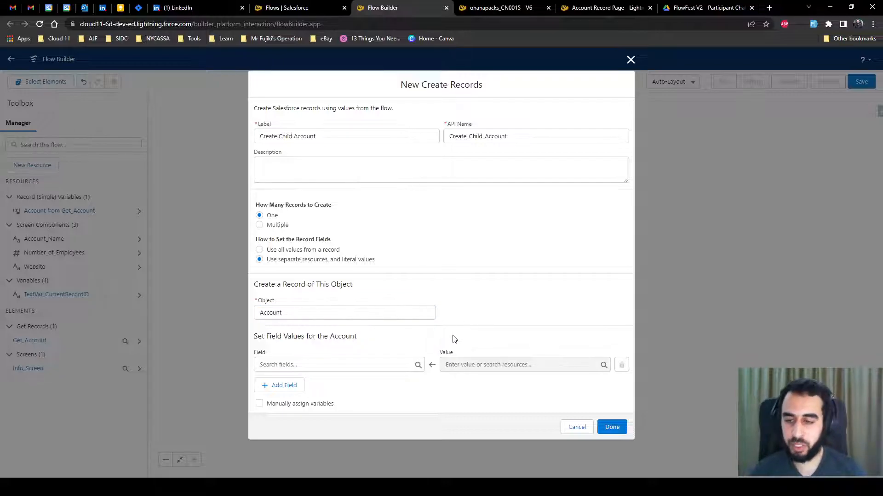
# Map the new account's Name field to the Account_Name screen component
pyautogui.click(339, 364)
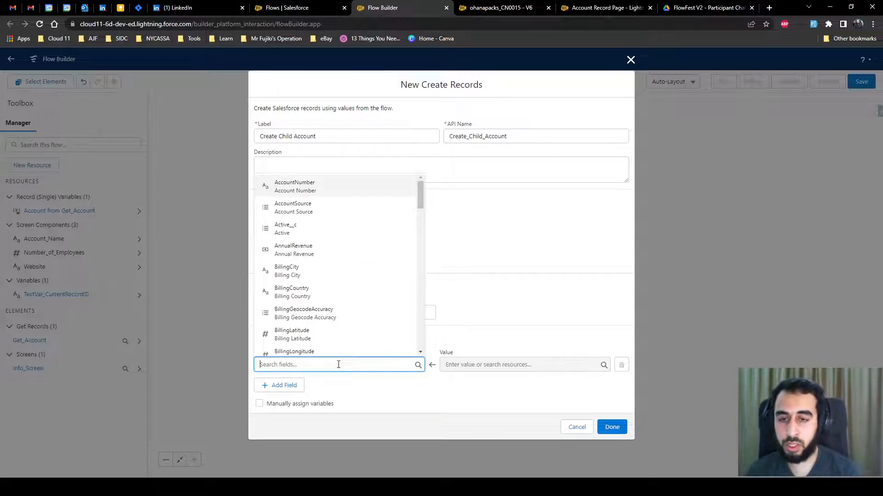
pyautogui.write('name')
pyautogui.press('Return')
pyautogui.press('Tab')
pyautogui.write('name')
pyautogui.press('Return')
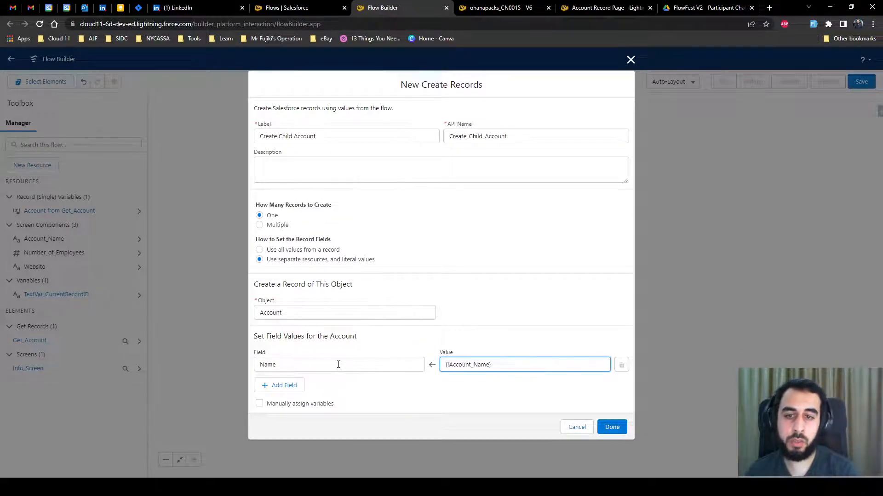
# Add a NumberOfEmployees field value and map it to the Number_of_Employees screen component
pyautogui.click(298, 385)
pyautogui.click(292, 390)
pyautogui.write('number')
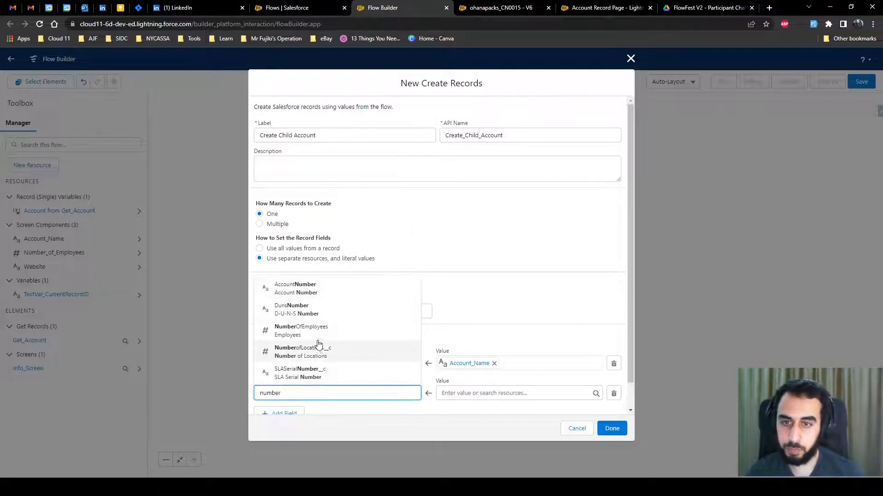
pyautogui.click(301, 331)
pyautogui.click(488, 393)
pyautogui.write('numbe')
pyautogui.click(484, 368)
# Add a Website field value and map it to the Website screen component
pyautogui.scroll(-2, 320, 389)
pyautogui.click(311, 366)
pyautogui.write('web')
pyautogui.click(322, 345)
pyautogui.click(463, 365)
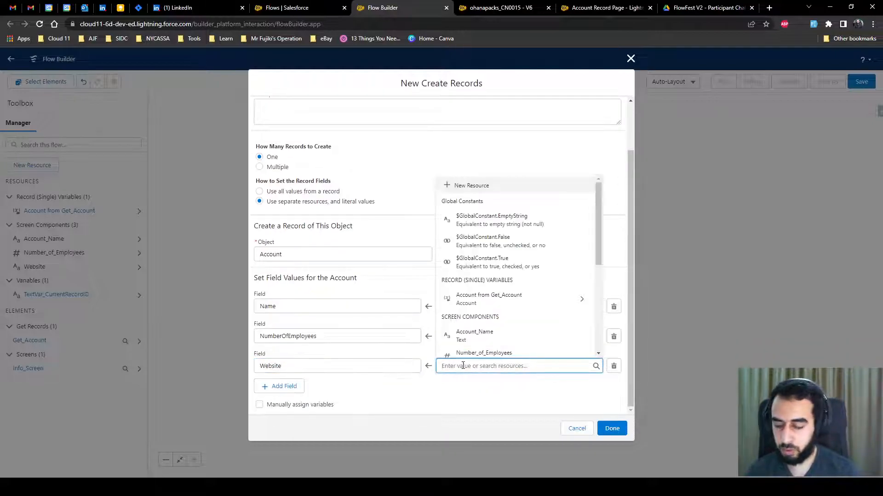
pyautogui.write('we')
pyautogui.press('Return')
# Add a ParentId field value and map it to the TextVar_CurrentRecordID variable
pyautogui.click(289, 386)
pyautogui.scroll(-1, 317, 368)
pyautogui.click(326, 363)
pyautogui.write('par')
pyautogui.press('Return')
pyautogui.press('Tab')
pyautogui.write('text')
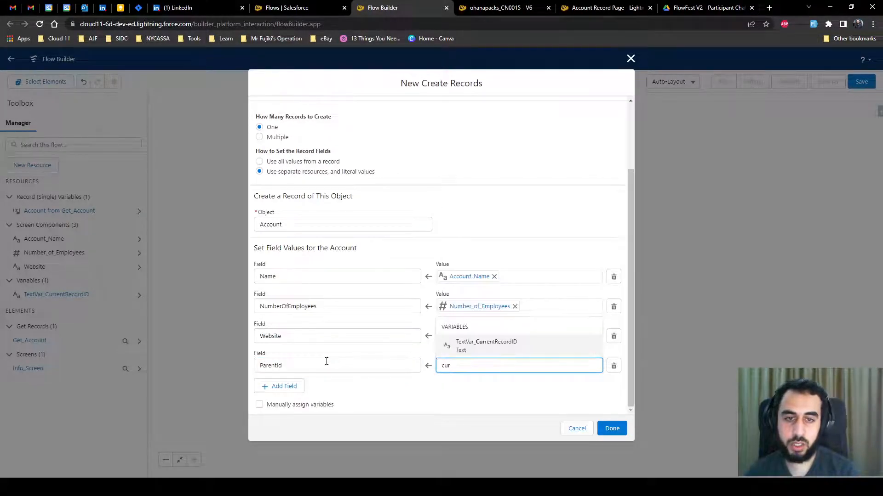
pyautogui.press('Return')
pyautogui.click(498, 403)
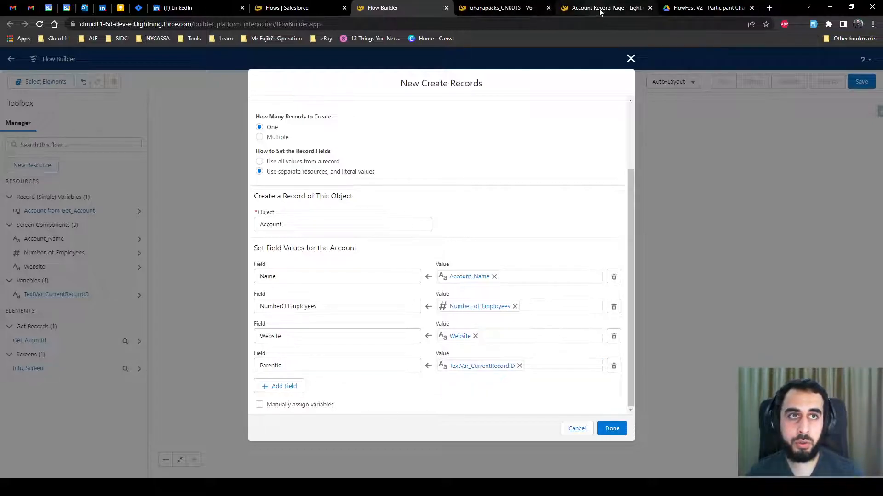
# Check the challenge sheet's parent fields, then add a Type field value mapped to the Get_Account record's Type
pyautogui.click(706, 8)
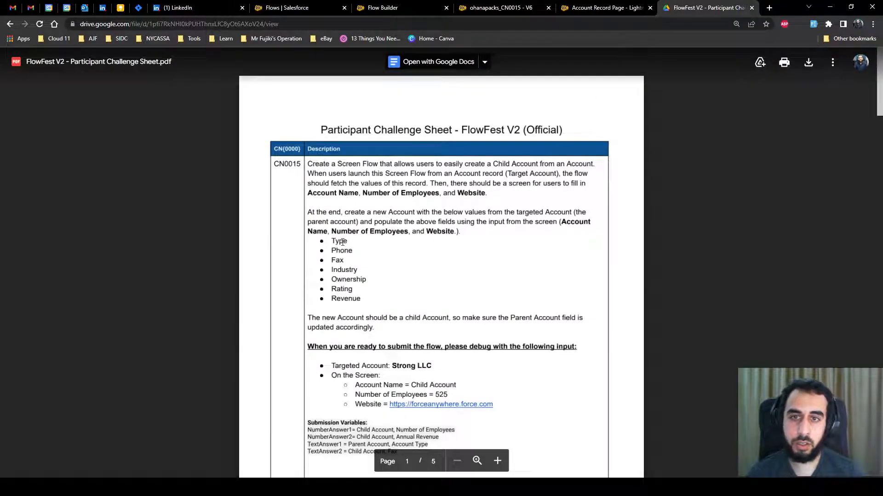
pyautogui.click(390, 10)
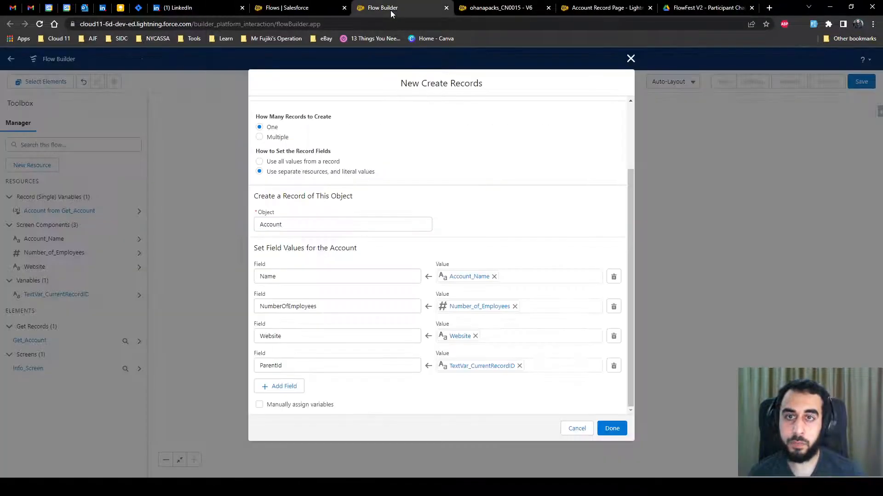
pyautogui.click(281, 386)
pyautogui.click(283, 393)
pyautogui.write('Type')
pyautogui.click(322, 376)
pyautogui.click(471, 396)
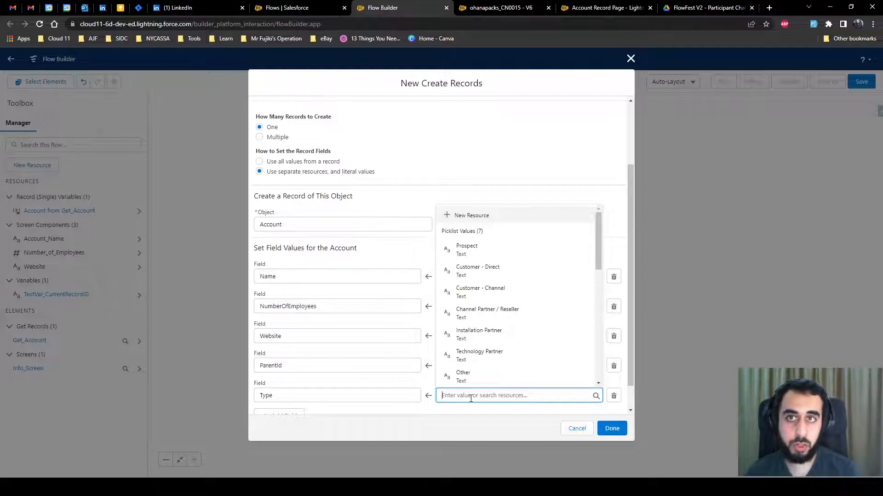
pyautogui.write('get')
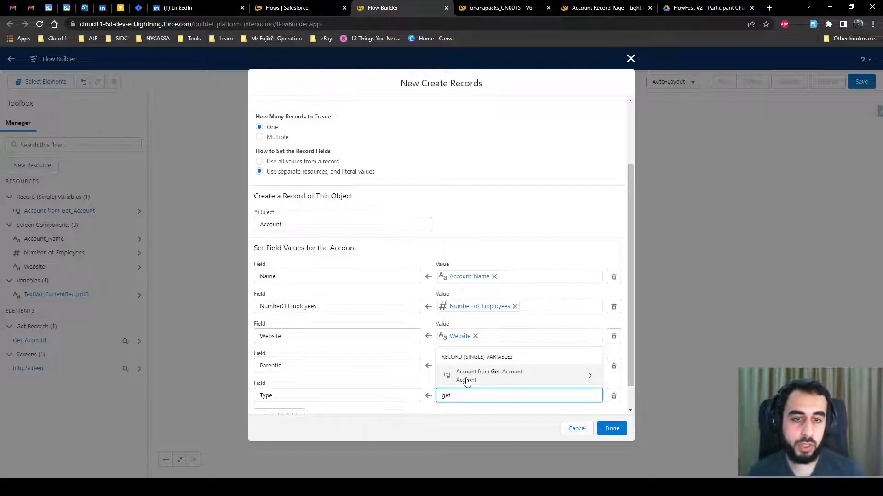
pyautogui.click(506, 376)
pyautogui.write('typ')
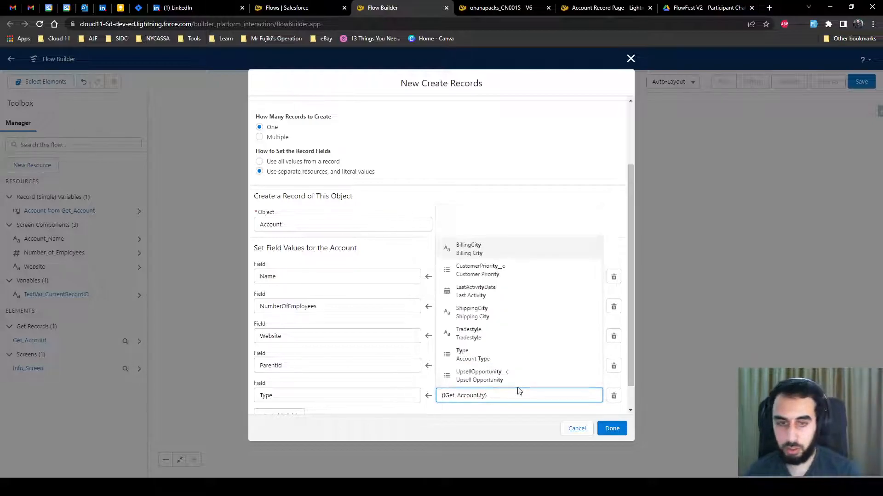
pyautogui.write('e')
pyautogui.click(515, 416)
# Add a Phone field value, map it to the Get_Account record's Phone, and recheck the challenge sheet's field list
pyautogui.scroll(-1, 284, 380)
pyautogui.click(283, 387)
pyautogui.click(285, 395)
pyautogui.write('phone')
pyautogui.press('Return')
pyautogui.click(466, 396)
pyautogui.write('get')
pyautogui.press('Return')
pyautogui.write('phone')
pyautogui.press('Return')
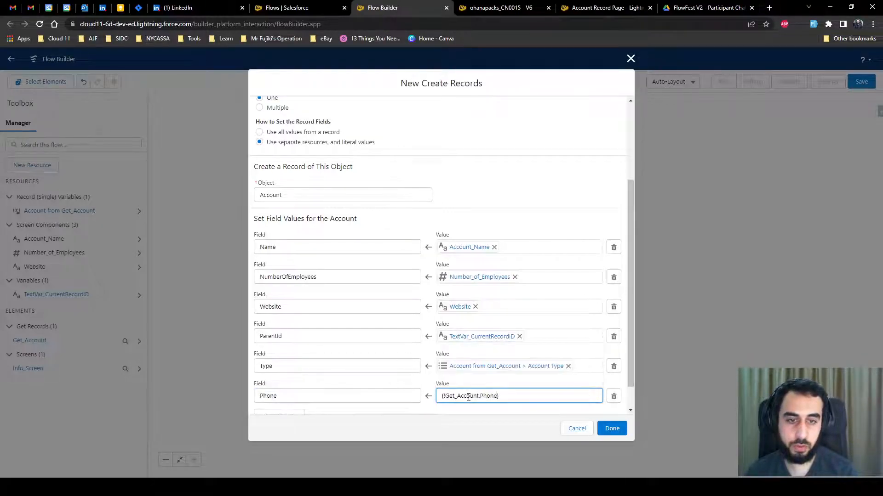
pyautogui.click(460, 410)
pyautogui.scroll(-2, 421, 377)
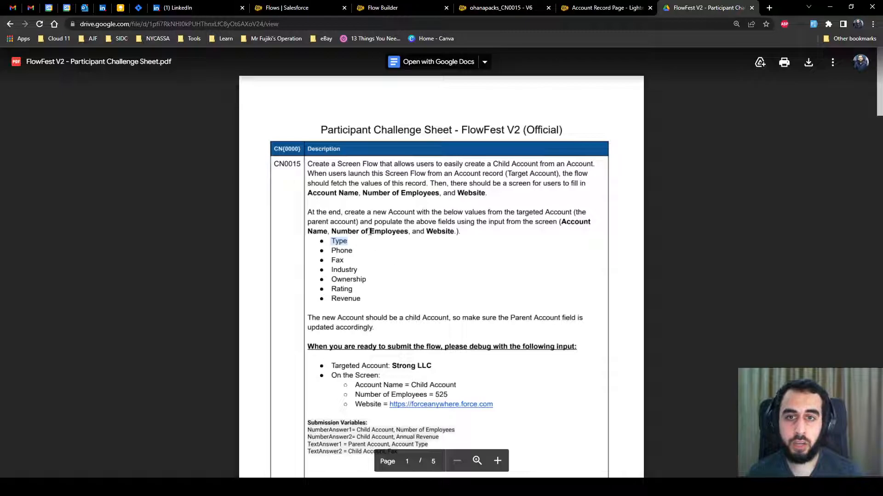
pyautogui.click(373, 8)
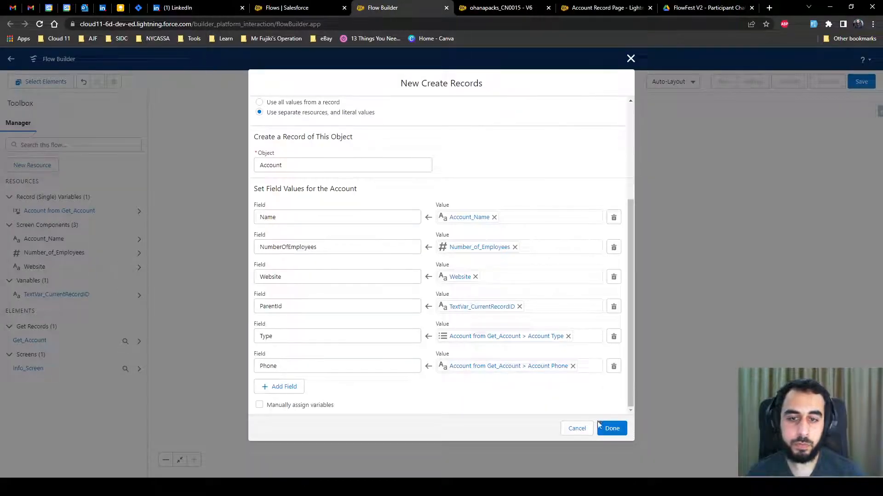
# Enable manual variable assignment, store the new account's ID in a new Text variable TextVar_ChildAccountID, and finish the Create Records element
pyautogui.click(303, 406)
pyautogui.scroll(-1, 305, 405)
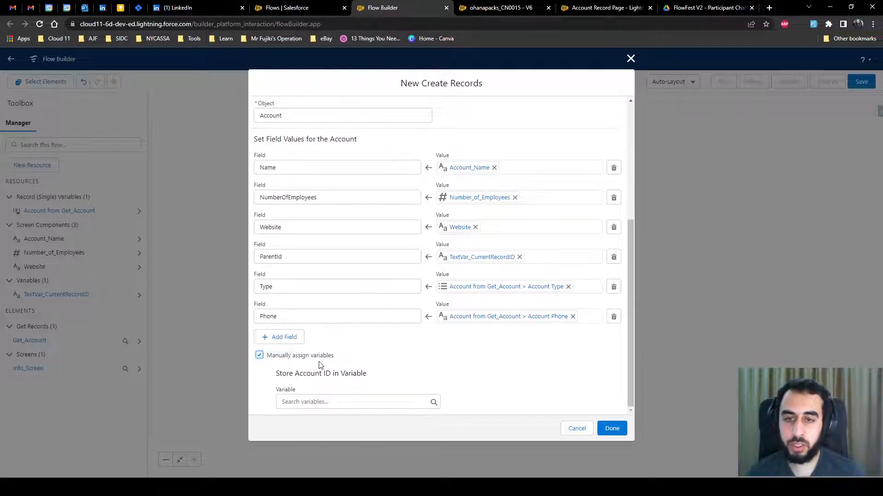
pyautogui.click(327, 403)
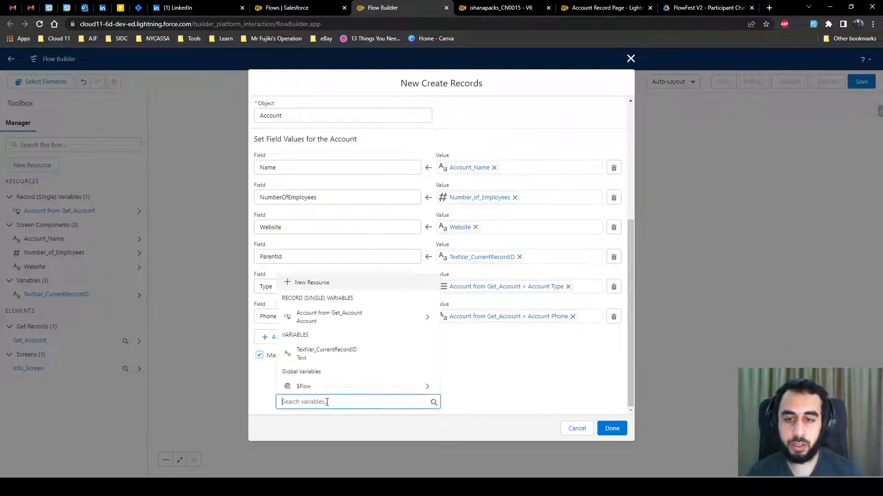
pyautogui.click(289, 282)
pyautogui.click(290, 224)
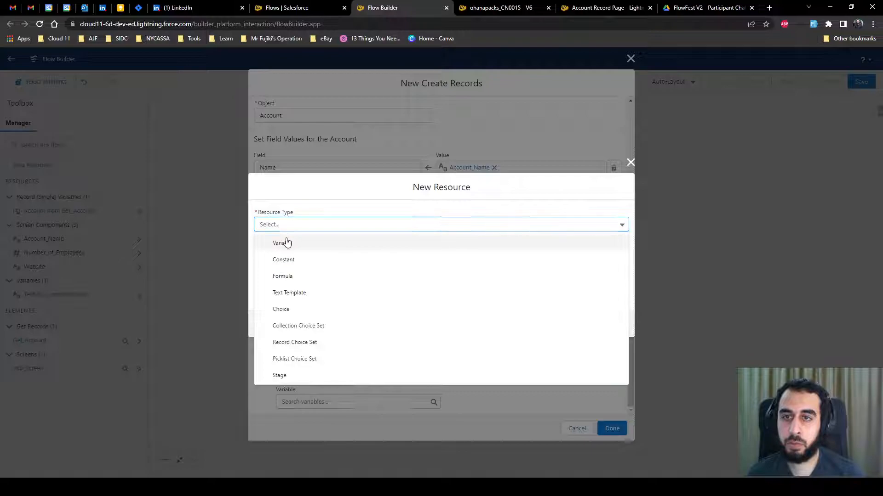
pyautogui.click(287, 242)
pyautogui.click(276, 242)
pyautogui.write('TextVar_ChildAccountID')
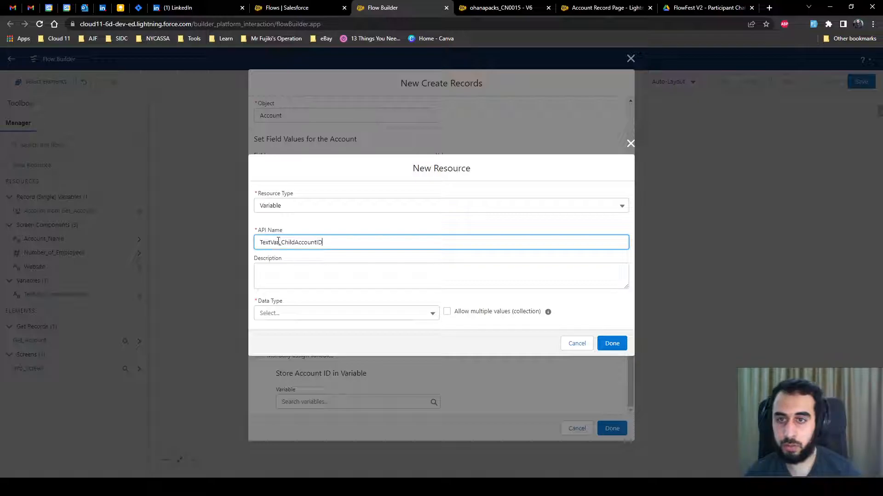
pyautogui.click(297, 314)
pyautogui.click(278, 147)
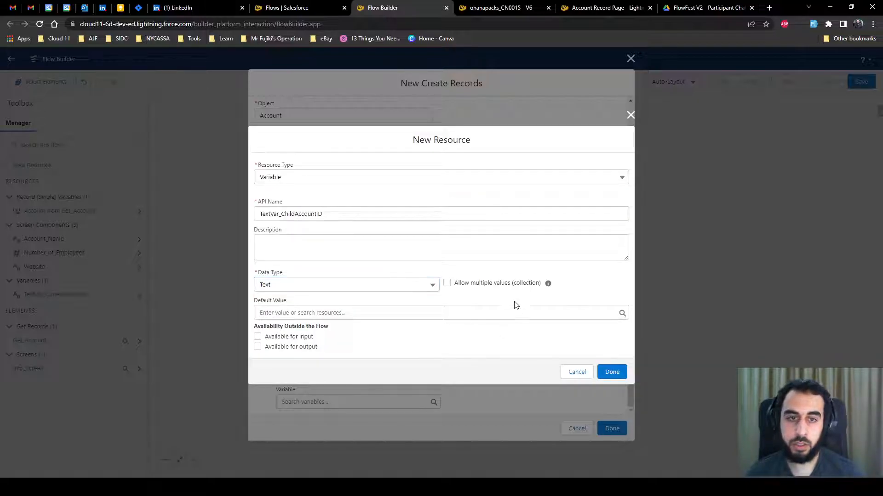
pyautogui.click(612, 372)
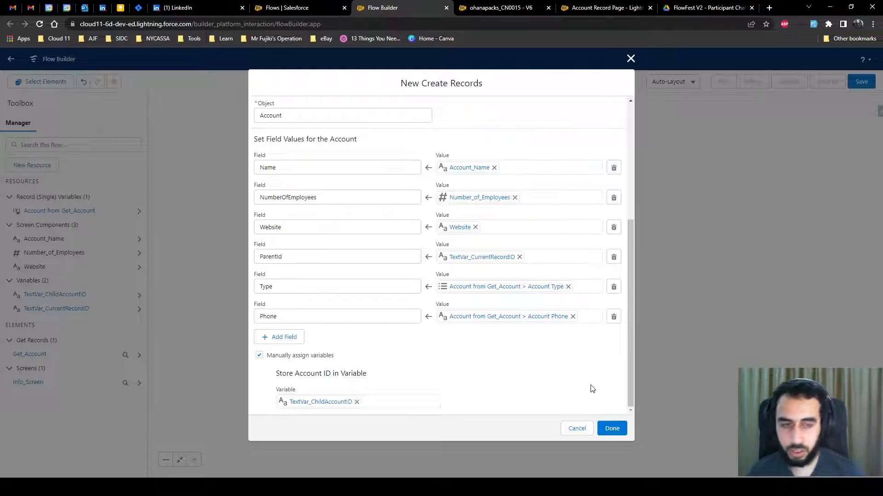
pyautogui.click(612, 429)
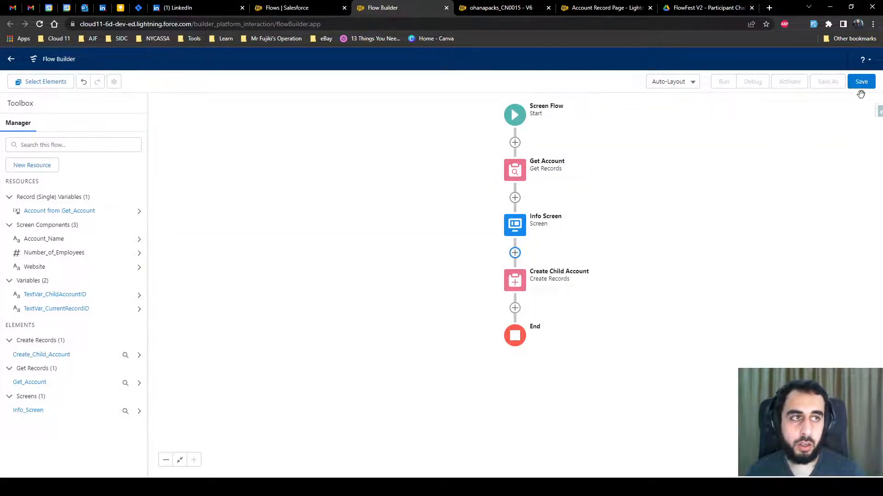
# Save the flow with the label "Create From Record Flow" and activate it
pyautogui.click(860, 83)
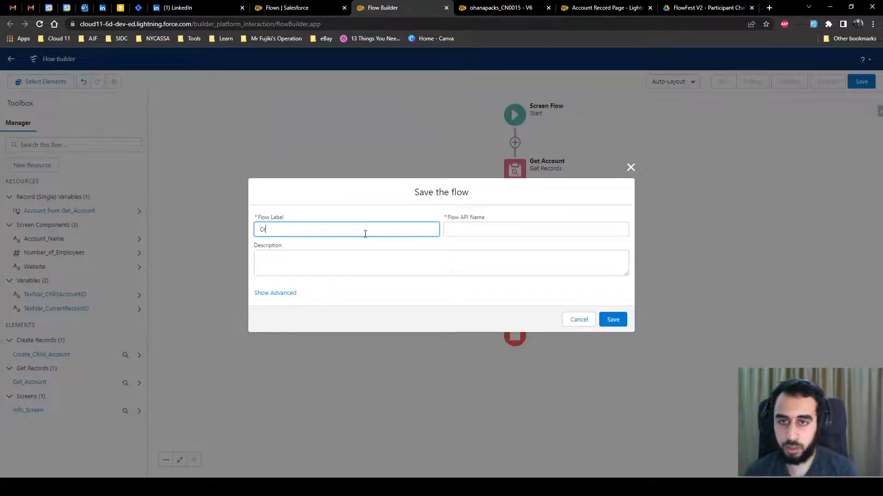
pyautogui.write('Create From Record Flow')
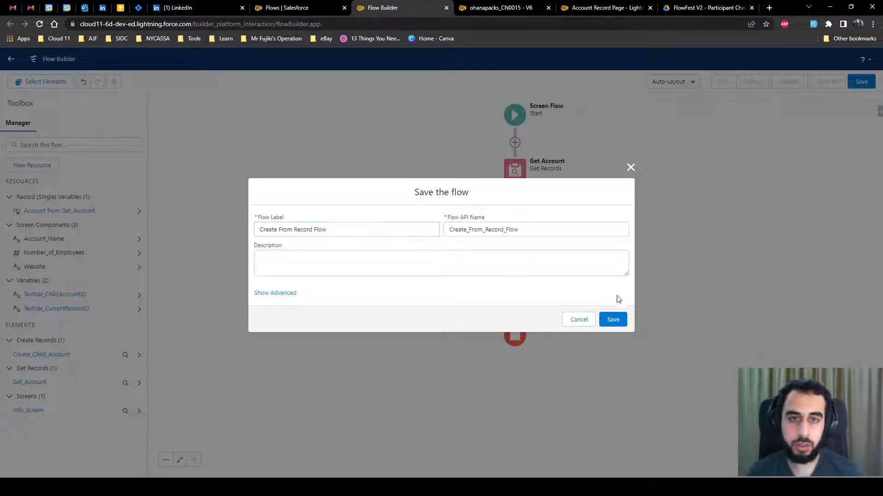
pyautogui.click(613, 320)
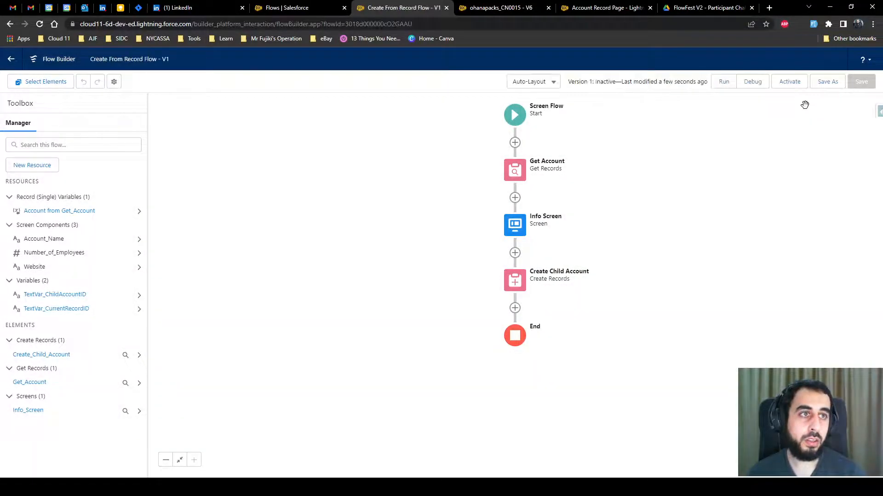
pyautogui.click(791, 83)
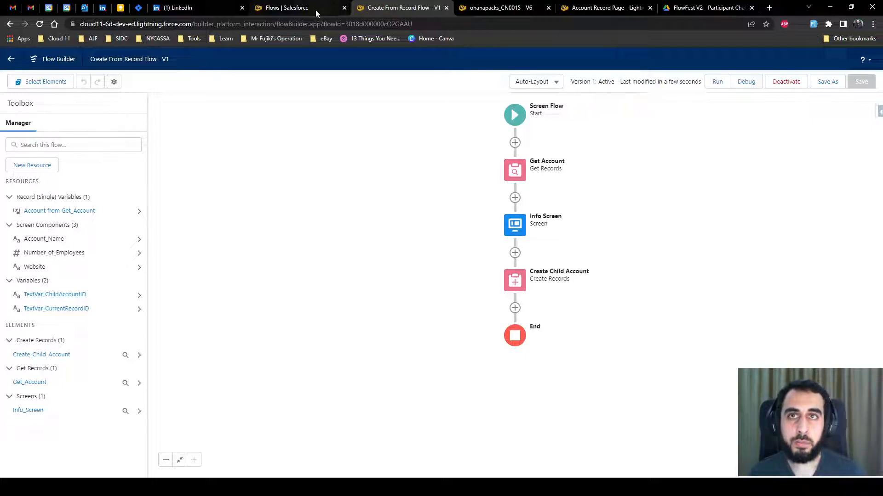
# Return from the Account Record Page editor to the account record and reopen its page for editing
pyautogui.click(491, 8)
pyautogui.click(601, 7)
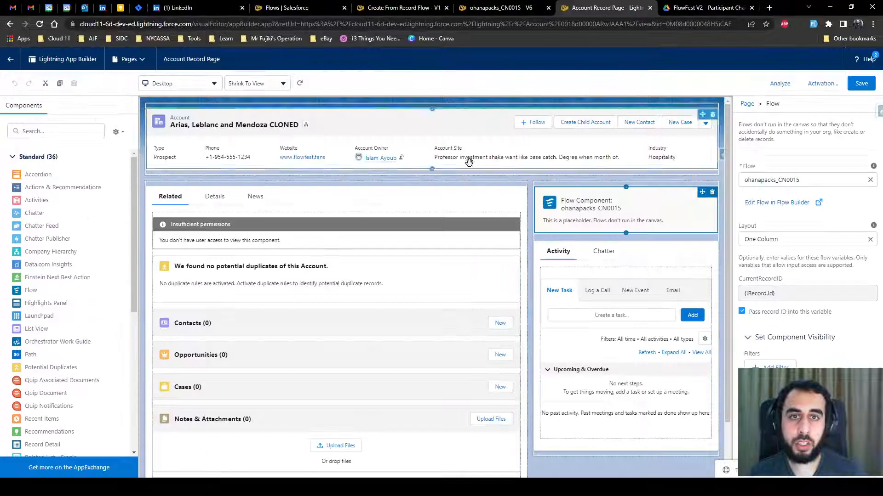
pyautogui.click(10, 59)
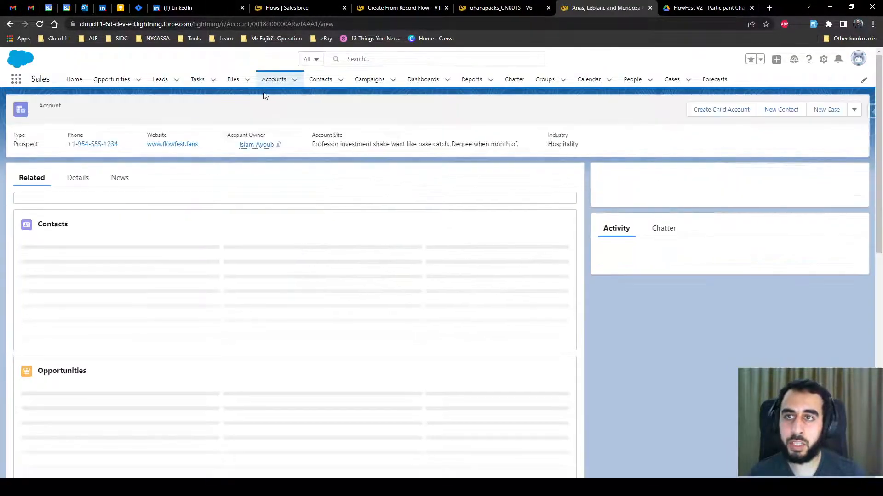
pyautogui.click(823, 59)
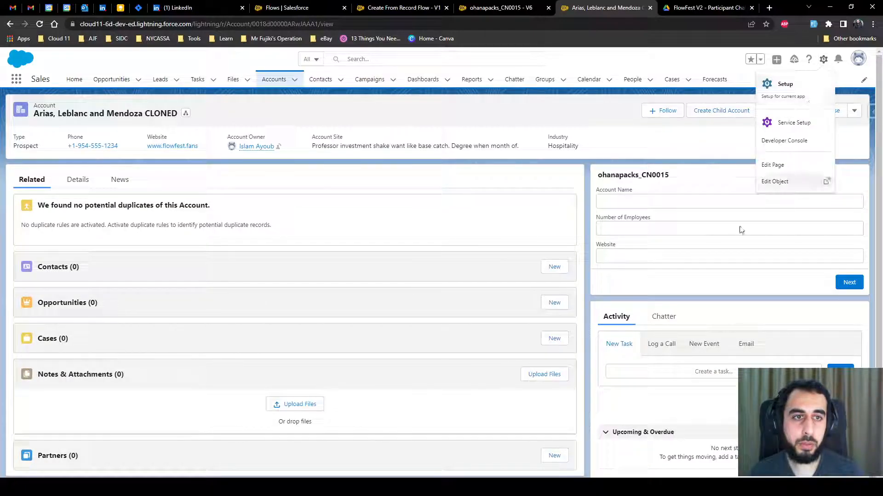
pyautogui.click(781, 166)
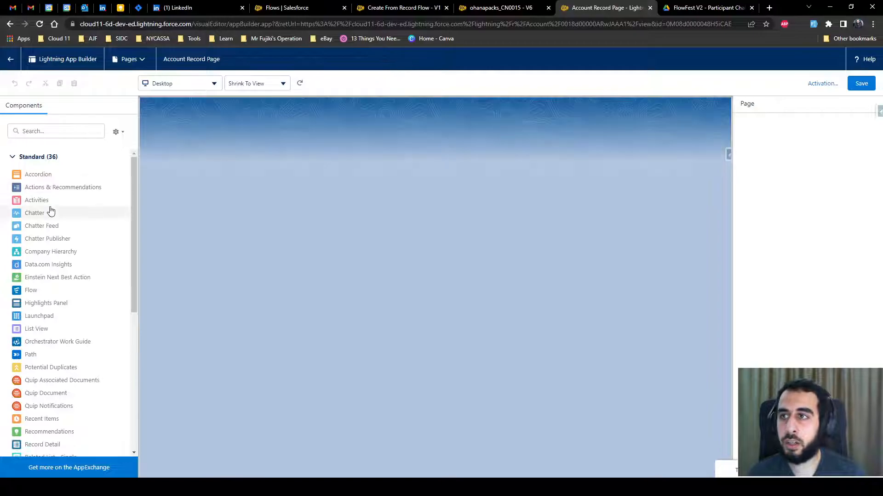
# Place a Flow component above the existing flow in the page's sidebar and remove the ohanapacks_CN0015 flow component
pyautogui.scroll(-3, 59, 256)
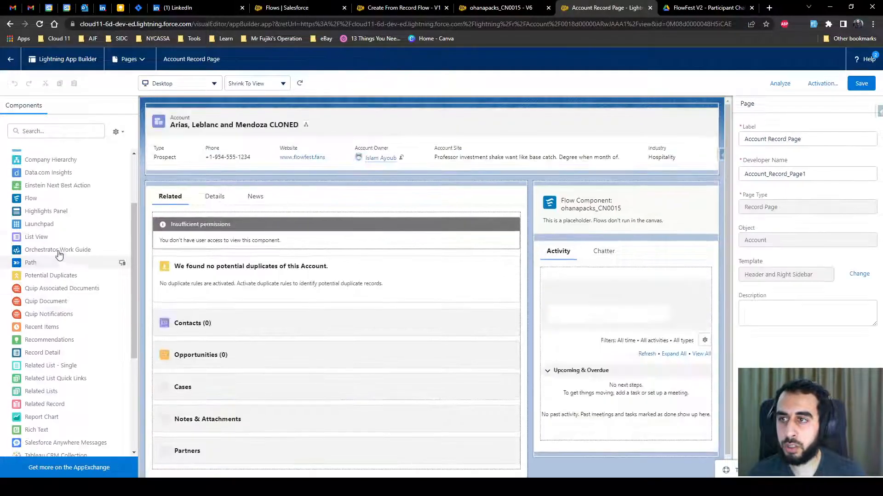
pyautogui.moveTo(32, 201); pyautogui.dragTo(571, 191)
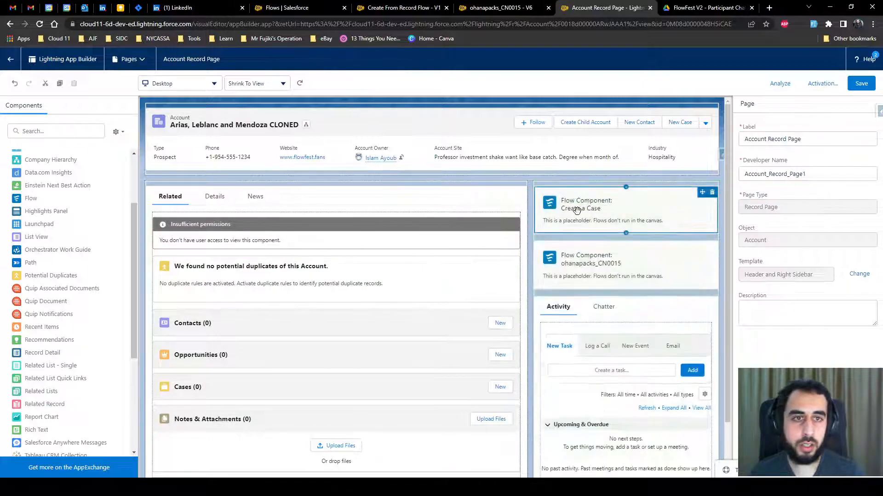
pyautogui.click(720, 252)
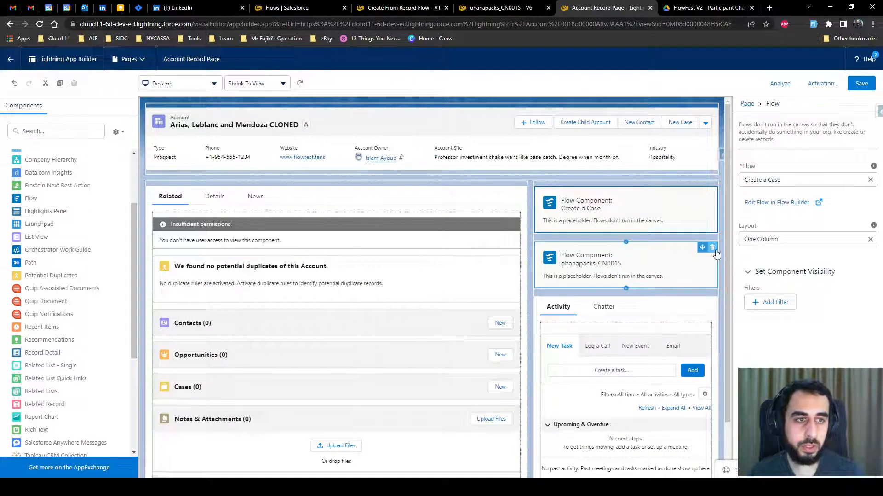
pyautogui.click(712, 248)
# Set the new component's flow to Create From Record Flow, pass the record ID into TextVar_CurrentRecordID, and save the page
pyautogui.click(633, 217)
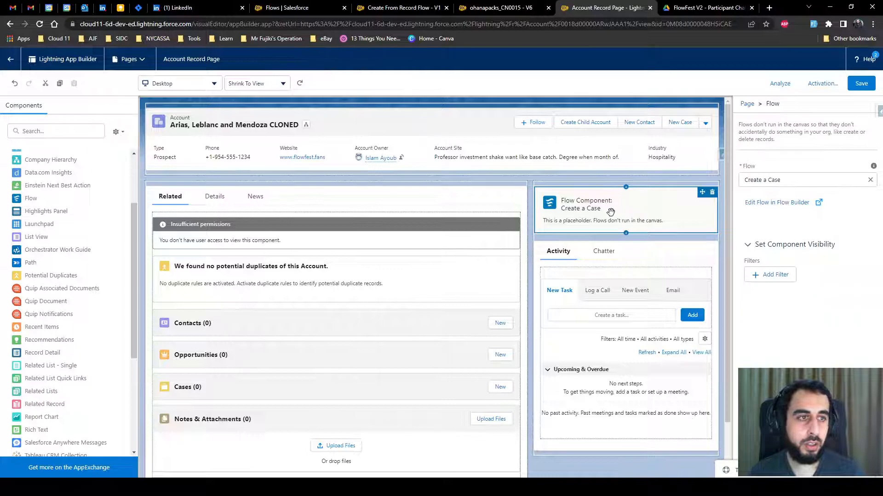
pyautogui.click(813, 180)
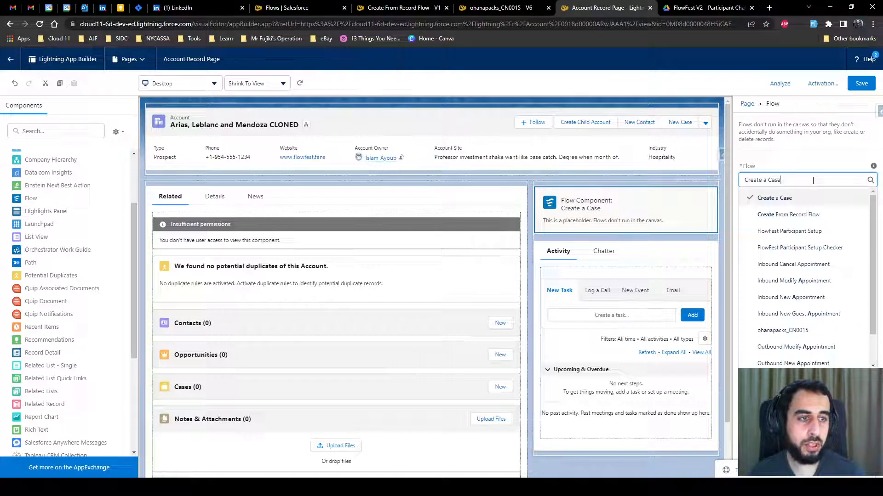
pyautogui.click(788, 216)
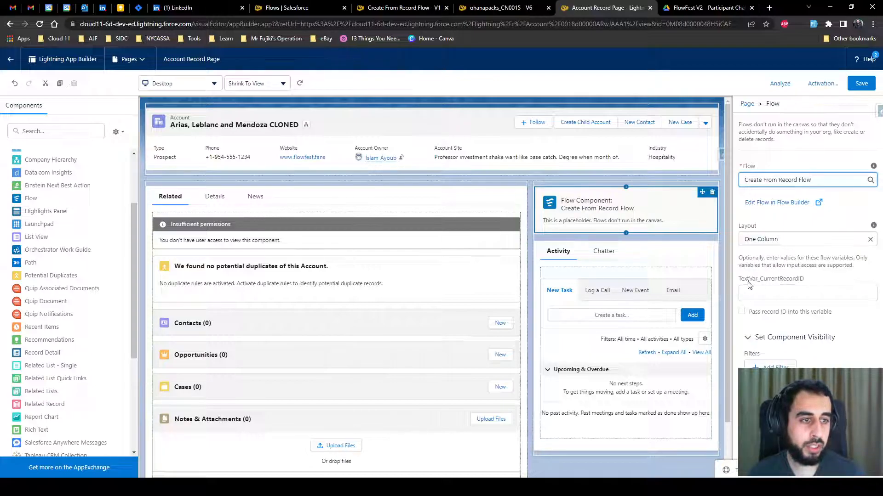
pyautogui.click(774, 296)
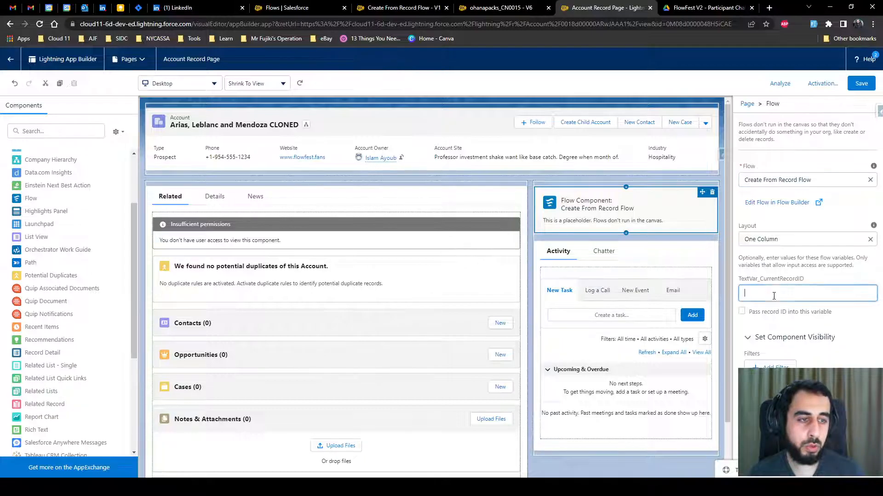
pyautogui.click(742, 312)
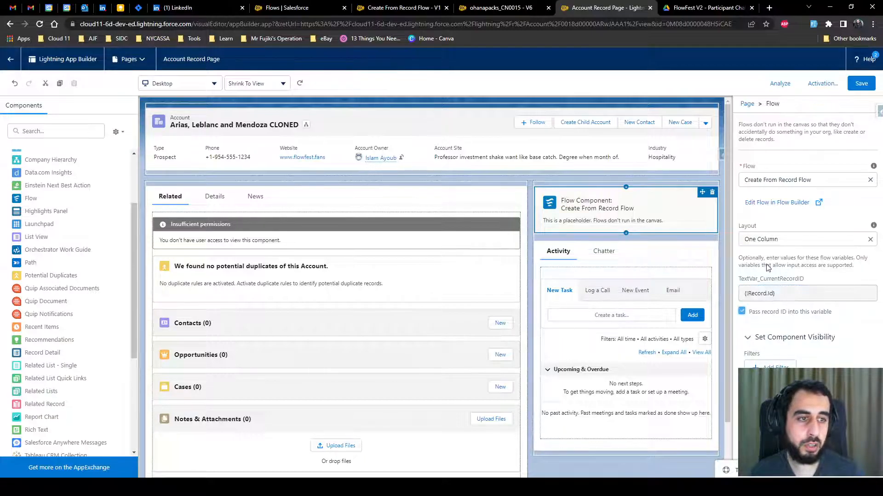
pyautogui.click(862, 85)
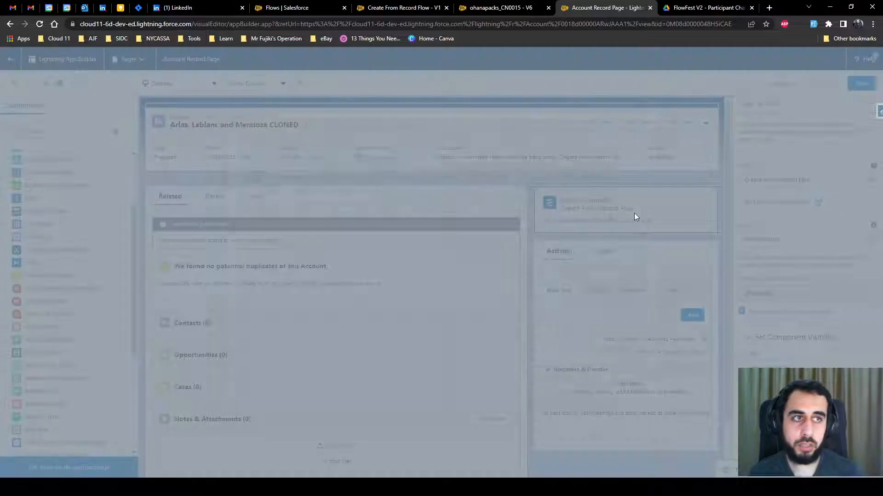
# Examine the page's app default activation settings and the list of Lightning apps it can be assigned to
pyautogui.click(326, 243)
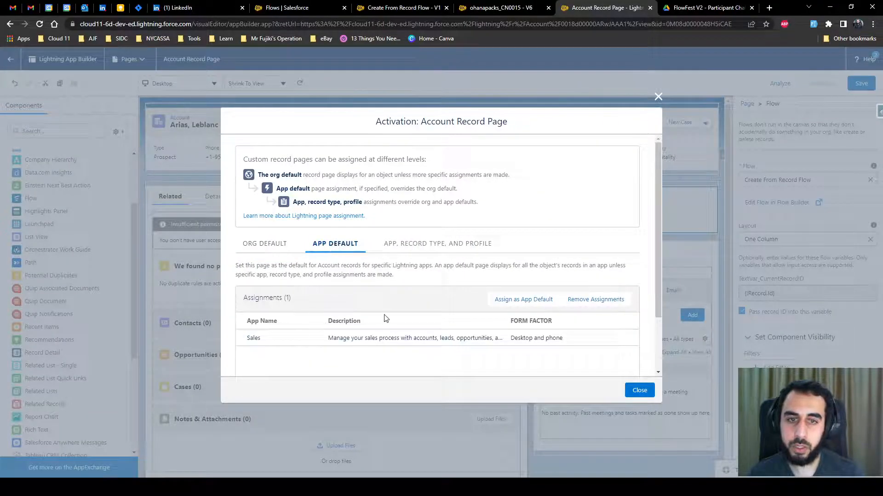
pyautogui.scroll(-1, 390, 308)
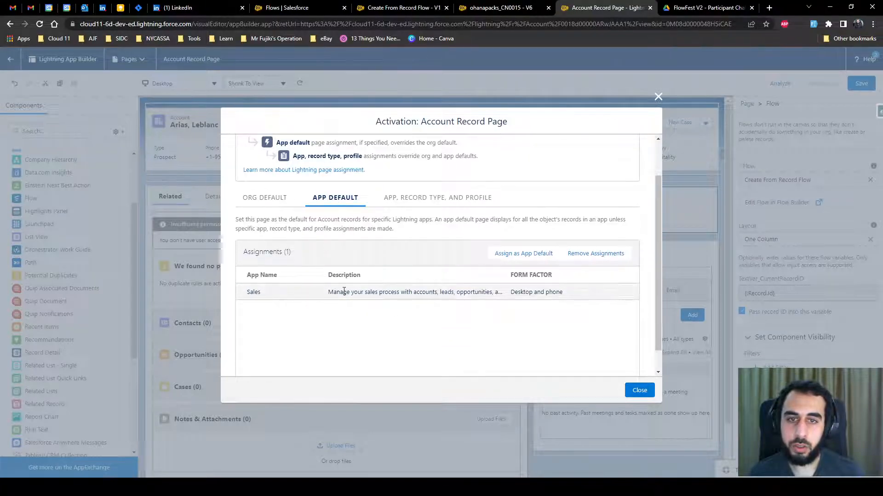
pyautogui.click(528, 254)
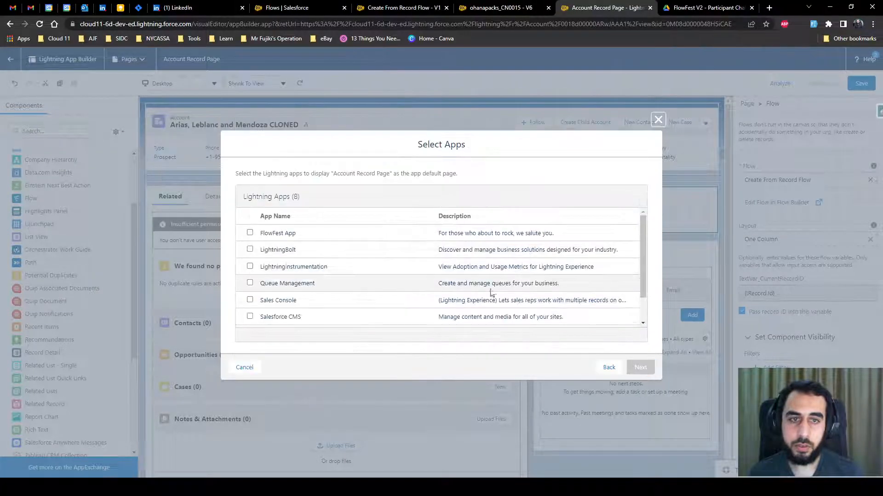
pyautogui.scroll(-2, 290, 257)
pyautogui.scroll(2, 275, 285)
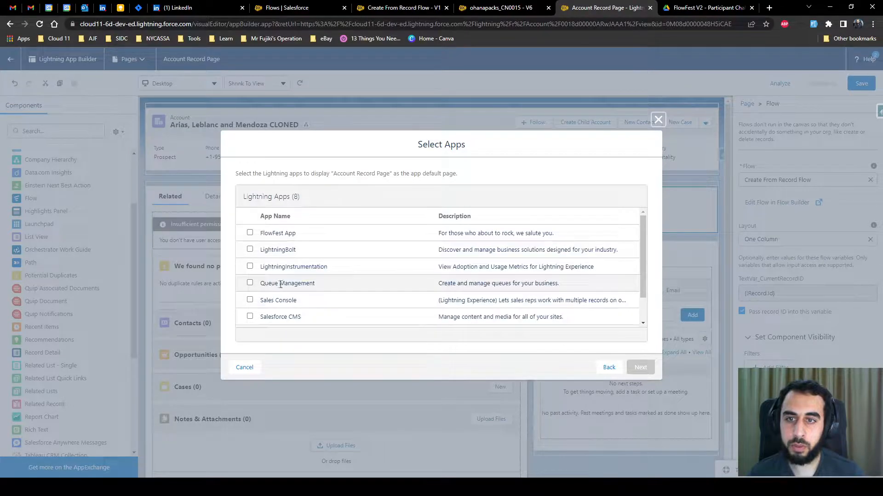
pyautogui.scroll(-2, 285, 283)
pyautogui.scroll(2, 294, 281)
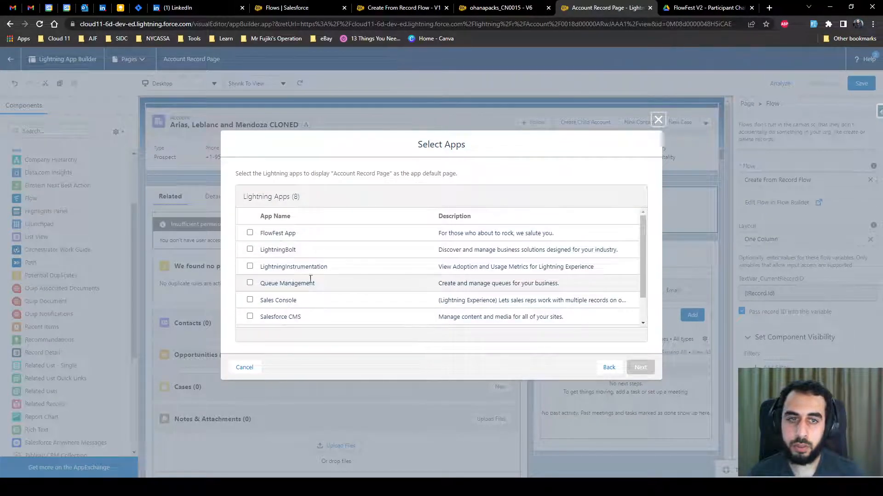
pyautogui.scroll(-2, 304, 280)
pyautogui.click(609, 367)
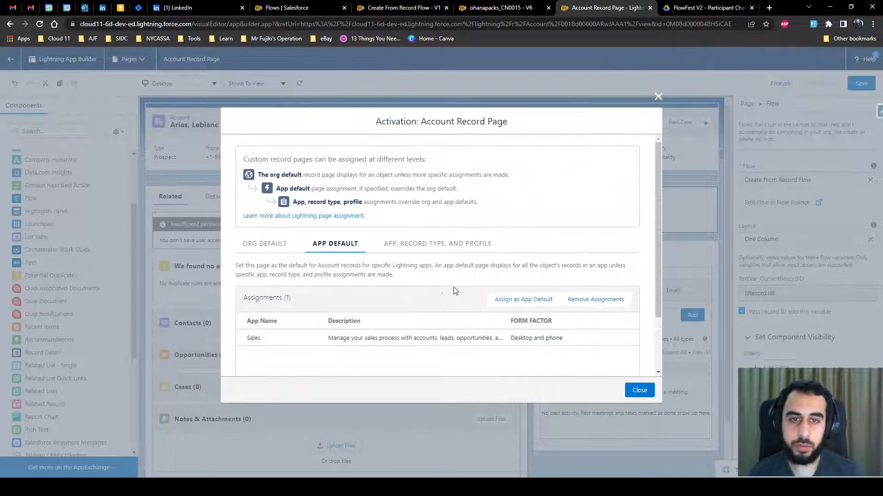
# Remove the page's app default assignments for the Sales app on both desktop and phone, and save the change
pyautogui.click(589, 301)
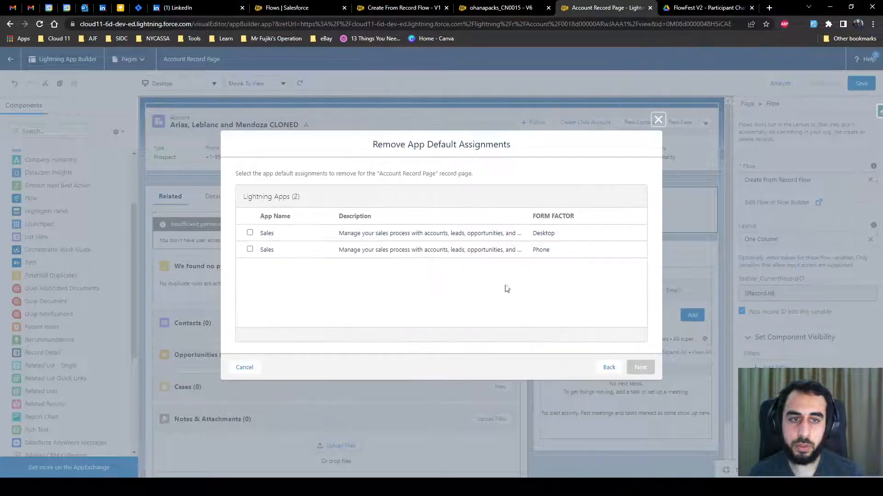
pyautogui.click(250, 232)
pyautogui.click(249, 249)
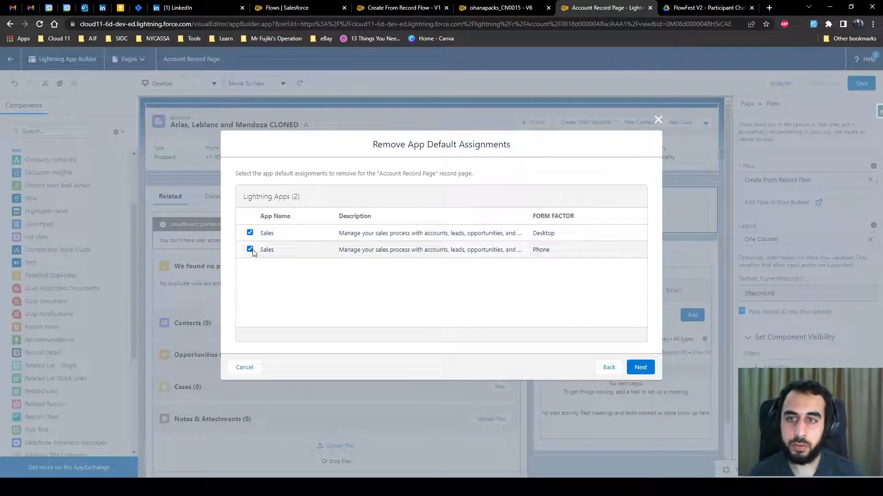
pyautogui.click(635, 368)
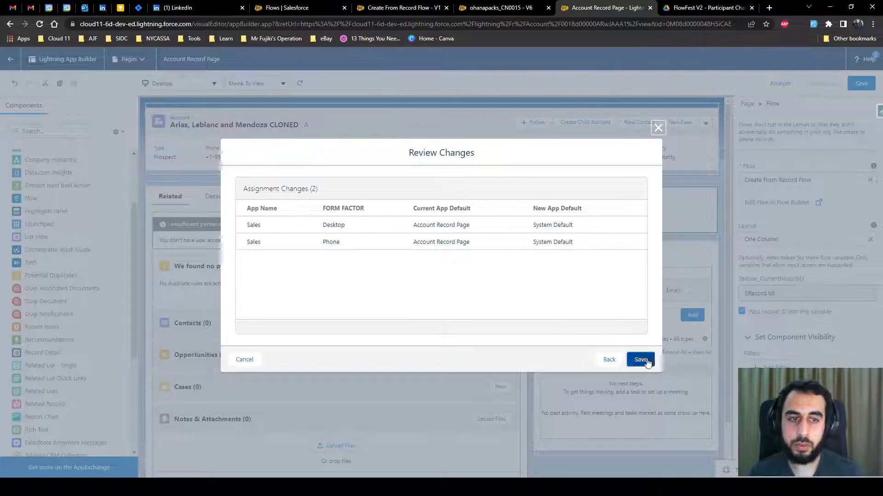
pyautogui.click(651, 362)
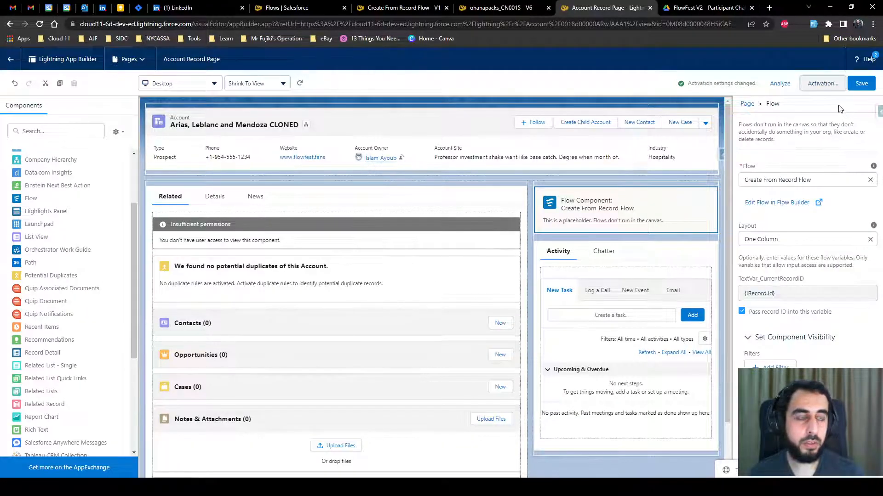
# Assign the Account Record Page as the app default for the Sales app and save the activation
pyautogui.click(822, 84)
pyautogui.click(336, 243)
pyautogui.click(285, 291)
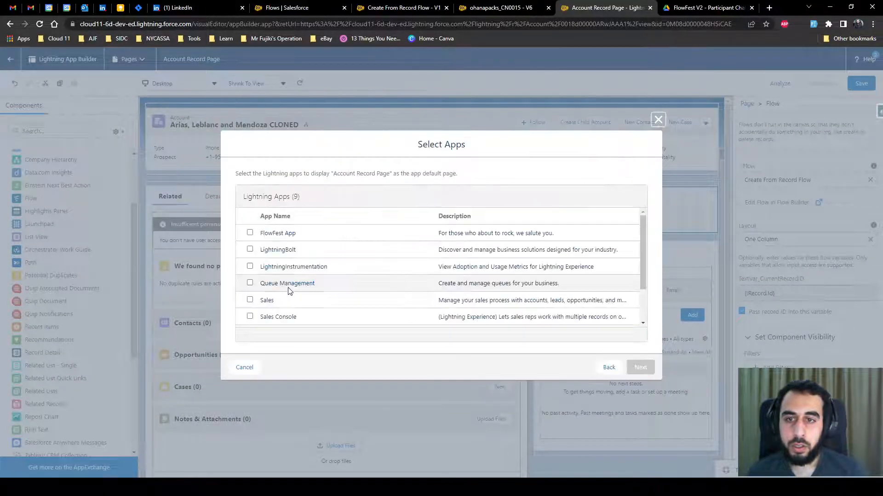
pyautogui.scroll(-3, 264, 260)
pyautogui.click(250, 251)
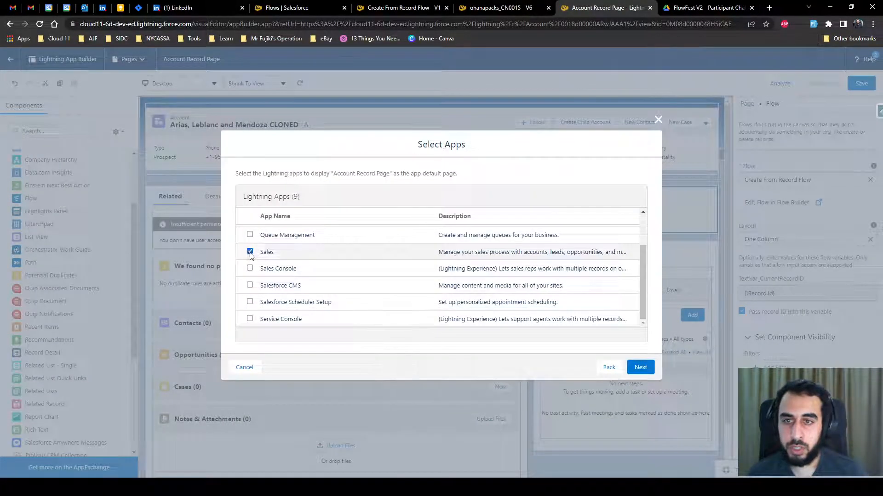
pyautogui.click(640, 367)
pyautogui.click(639, 372)
pyautogui.click(641, 371)
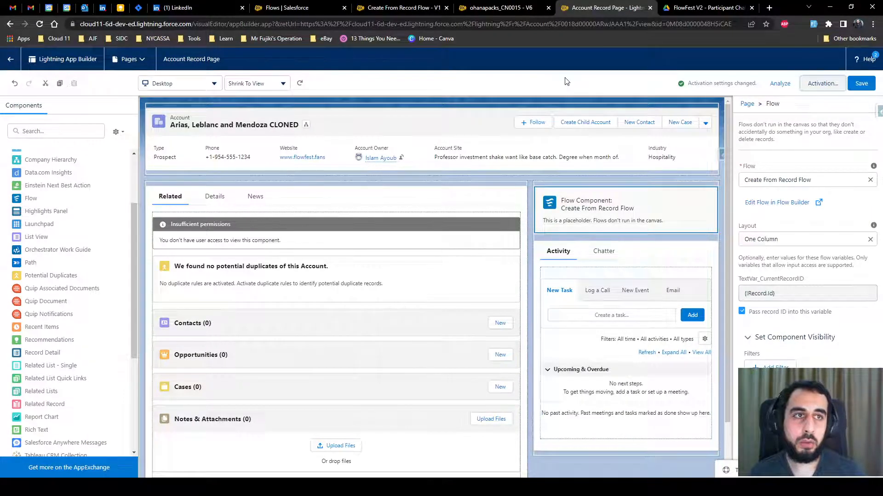
# Leave the page editor and return to the account record showing the embedded flow
pyautogui.click(483, 9)
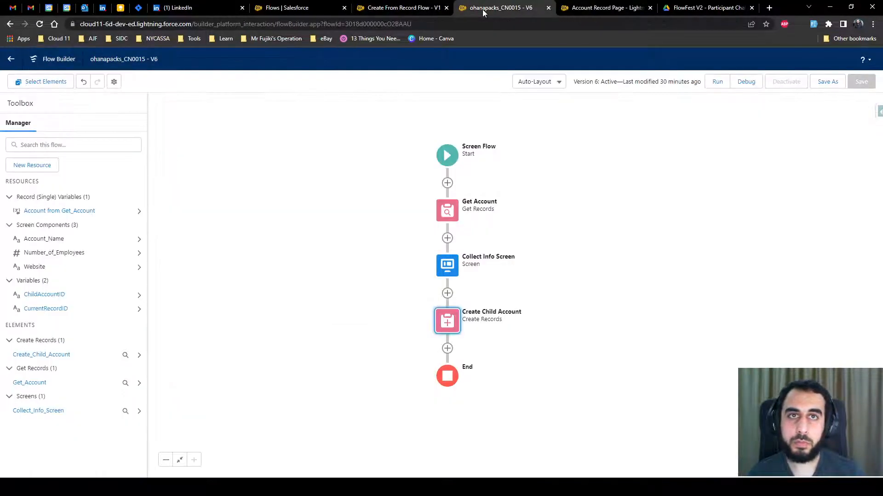
pyautogui.click(413, 8)
pyautogui.click(578, 9)
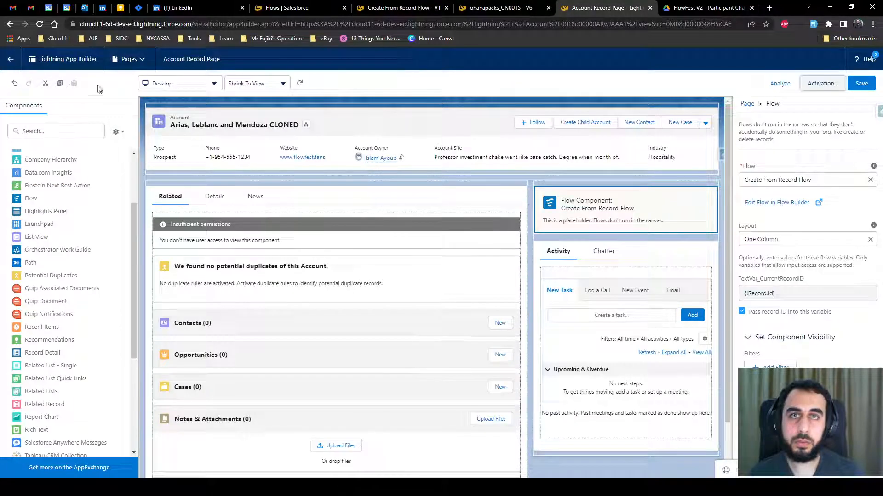
pyautogui.click(10, 61)
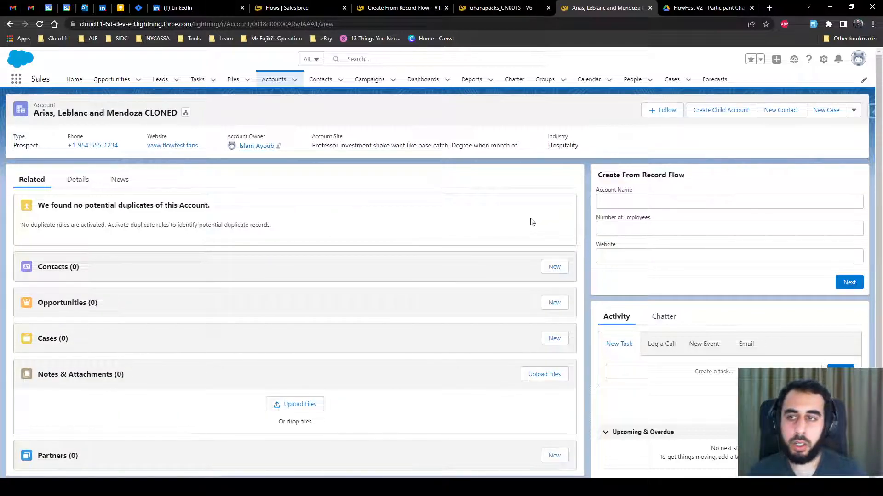
pyautogui.click(656, 205)
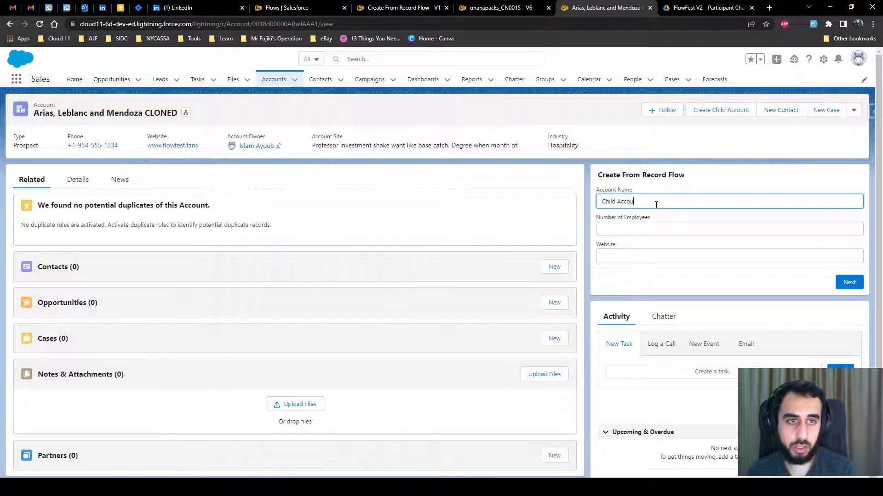
pyautogui.click(664, 227)
pyautogui.write('100')
pyautogui.click(664, 255)
pyautogui.click(658, 287)
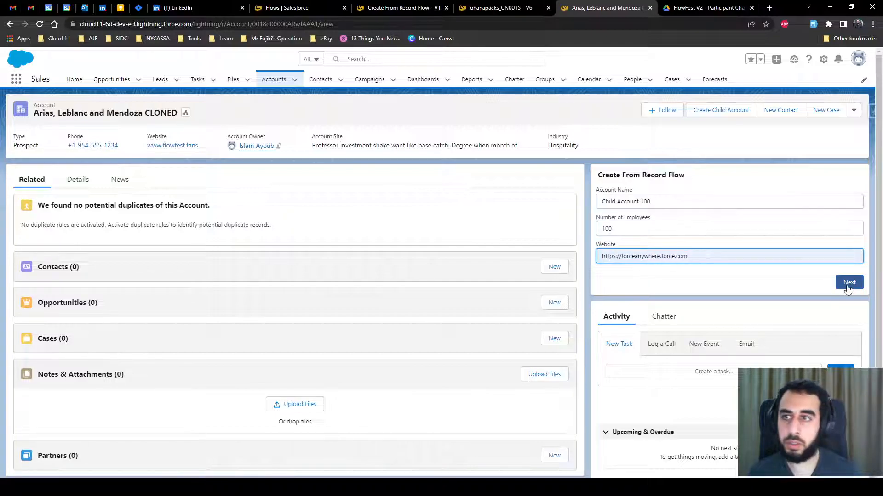
pyautogui.moveTo(34, 114); pyautogui.dragTo(100, 115)
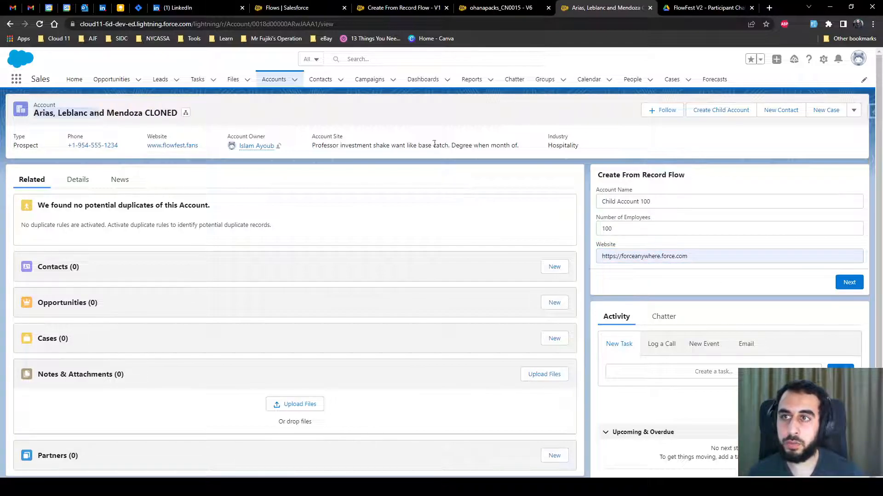
pyautogui.click(848, 283)
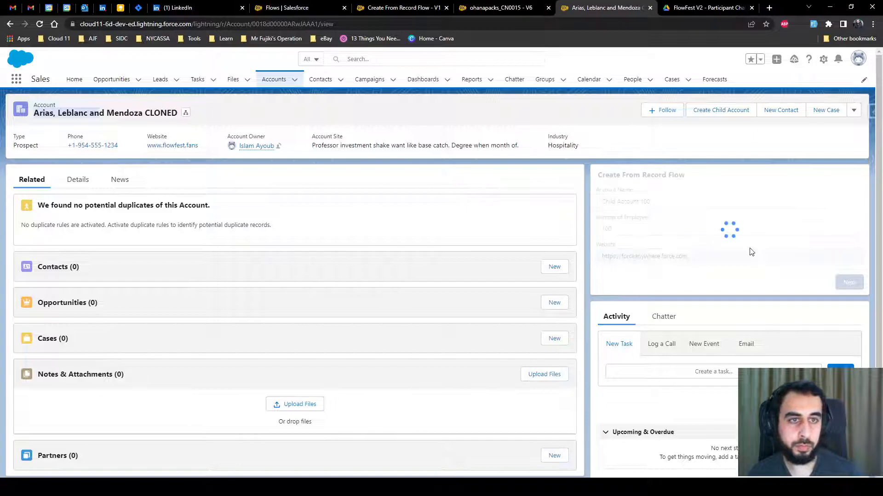
# Open the Child Account 100 record from the recently viewed accounts and check its details, including the parent account
pyautogui.click(274, 79)
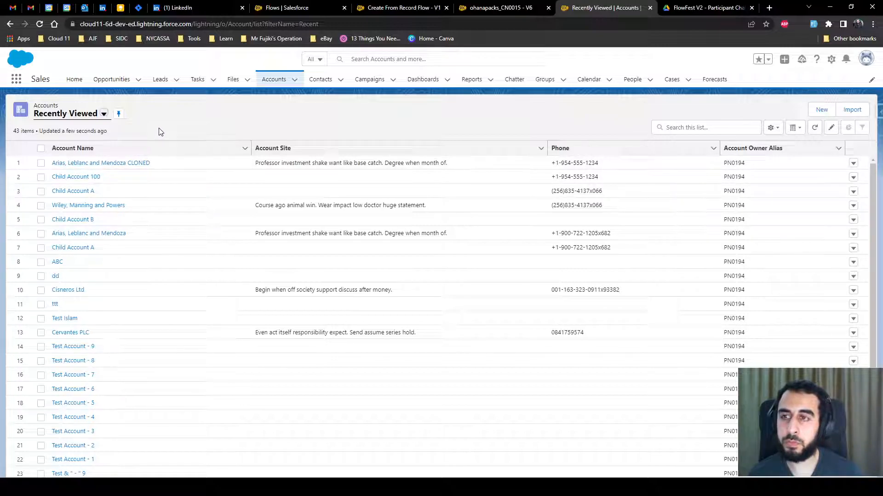
pyautogui.click(87, 178)
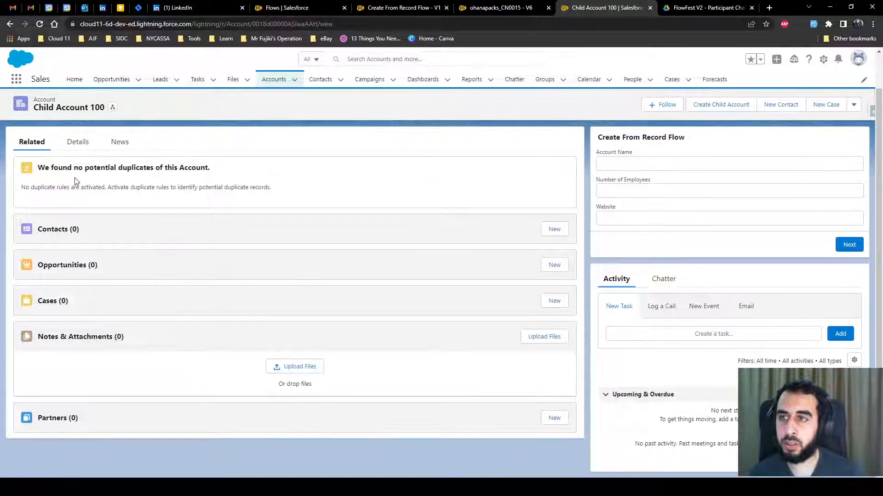
pyautogui.click(75, 179)
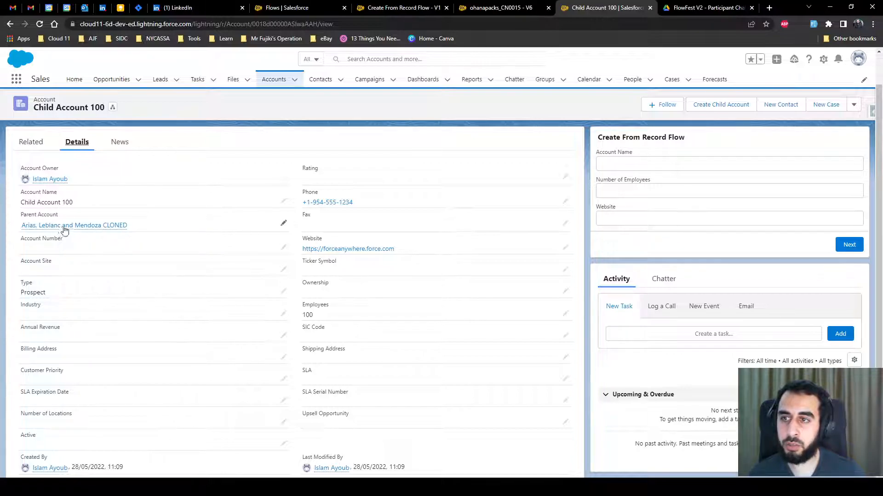
pyautogui.moveTo(54, 227)
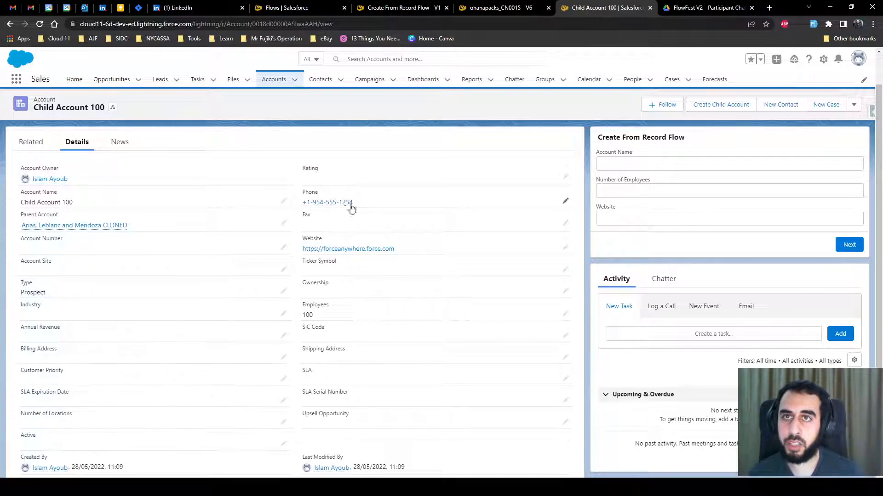
# Open the parent account in a separate browser tab and compare its detail fields with those of the child account
pyautogui.middleClick(92, 225)
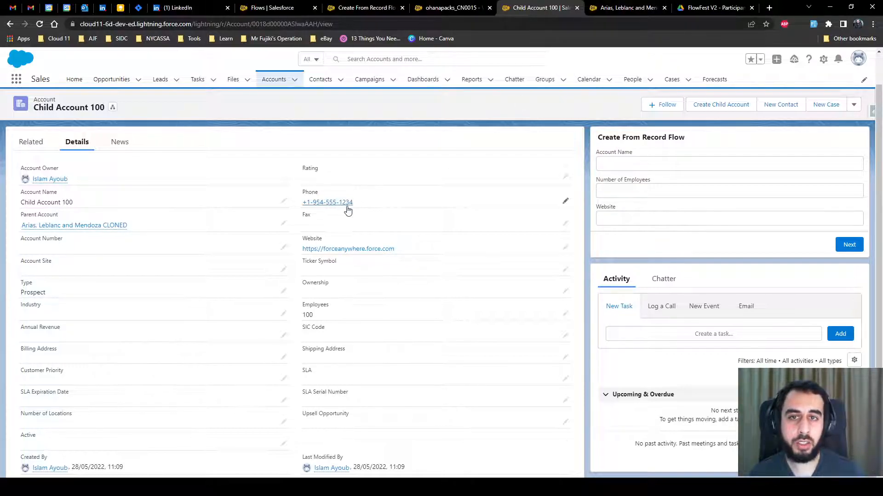
pyautogui.click(648, 8)
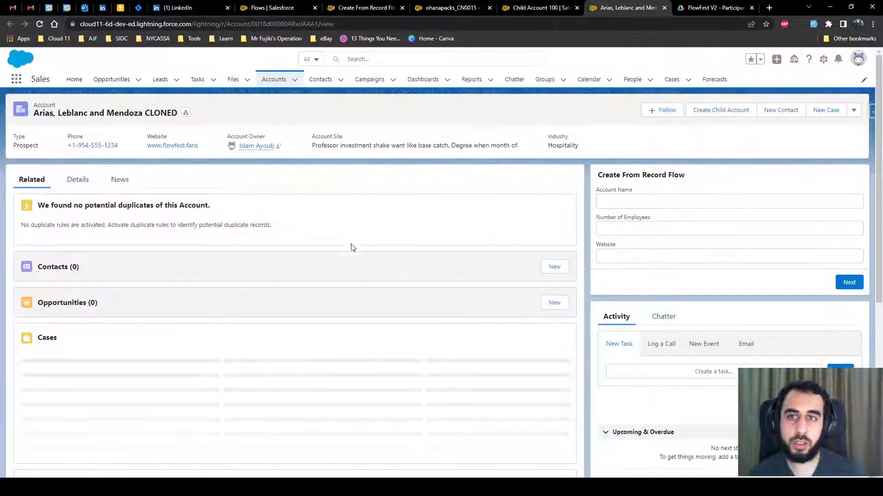
pyautogui.click(76, 180)
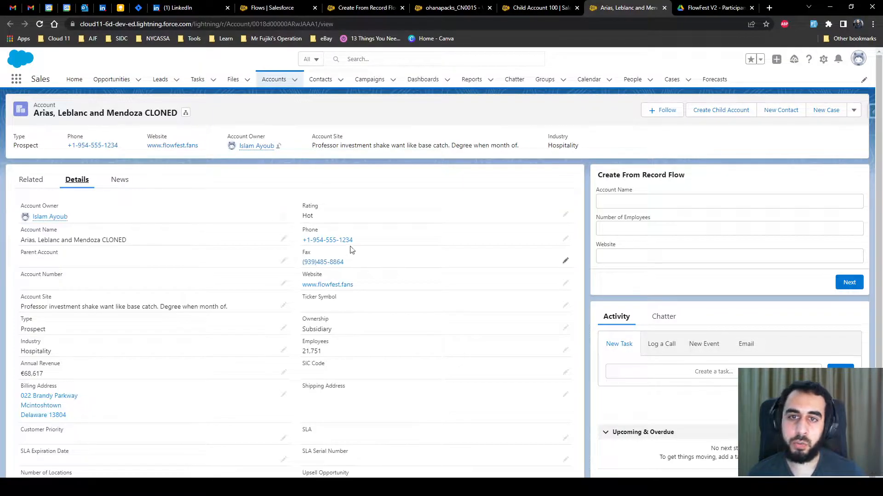
pyautogui.click(558, 12)
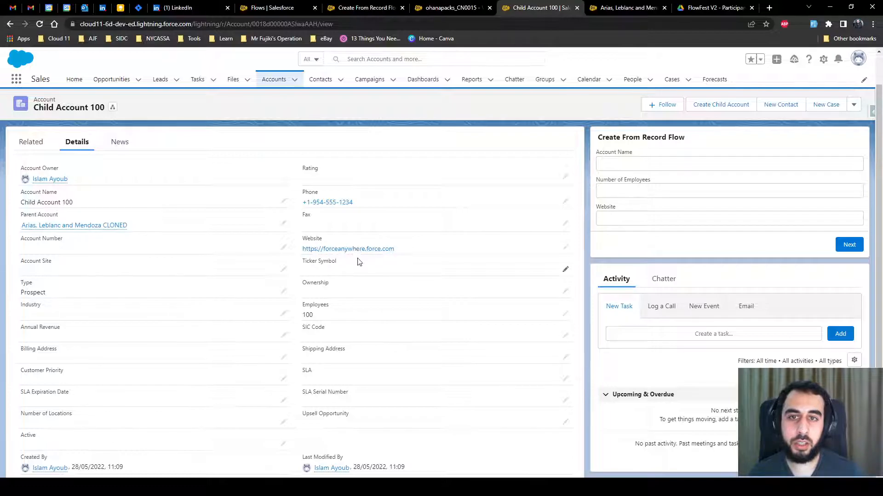
pyautogui.click(632, 13)
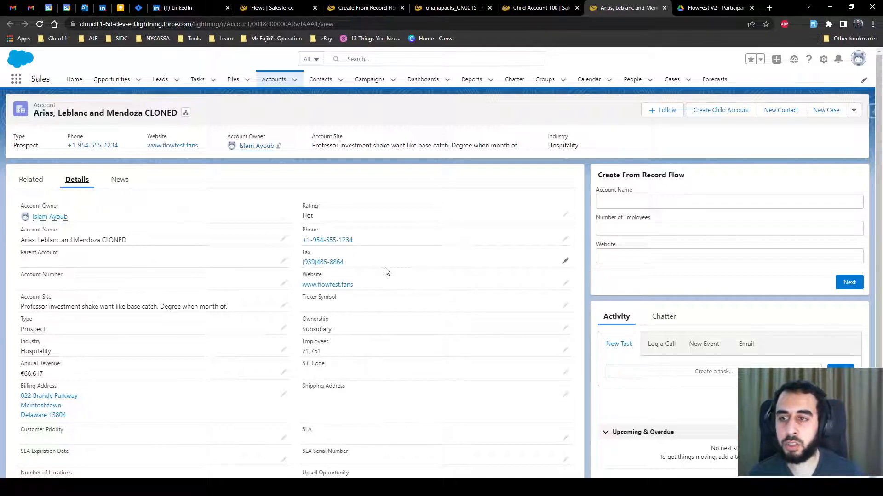
pyautogui.click(570, 10)
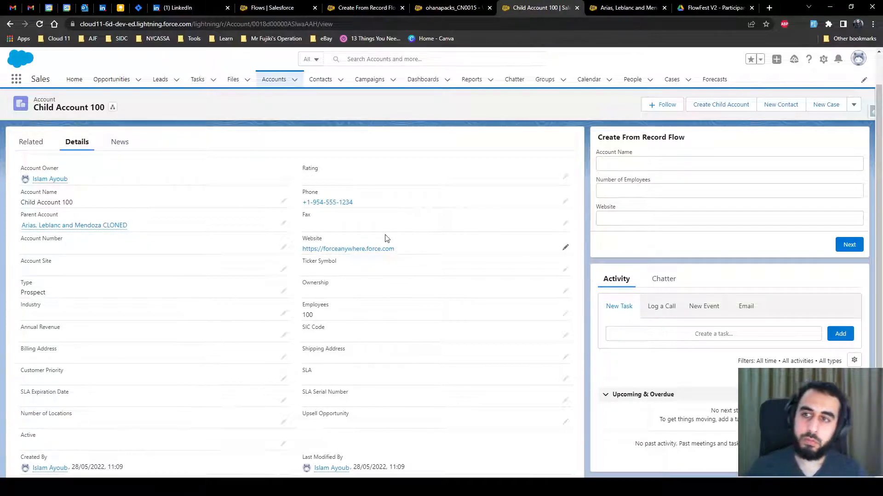